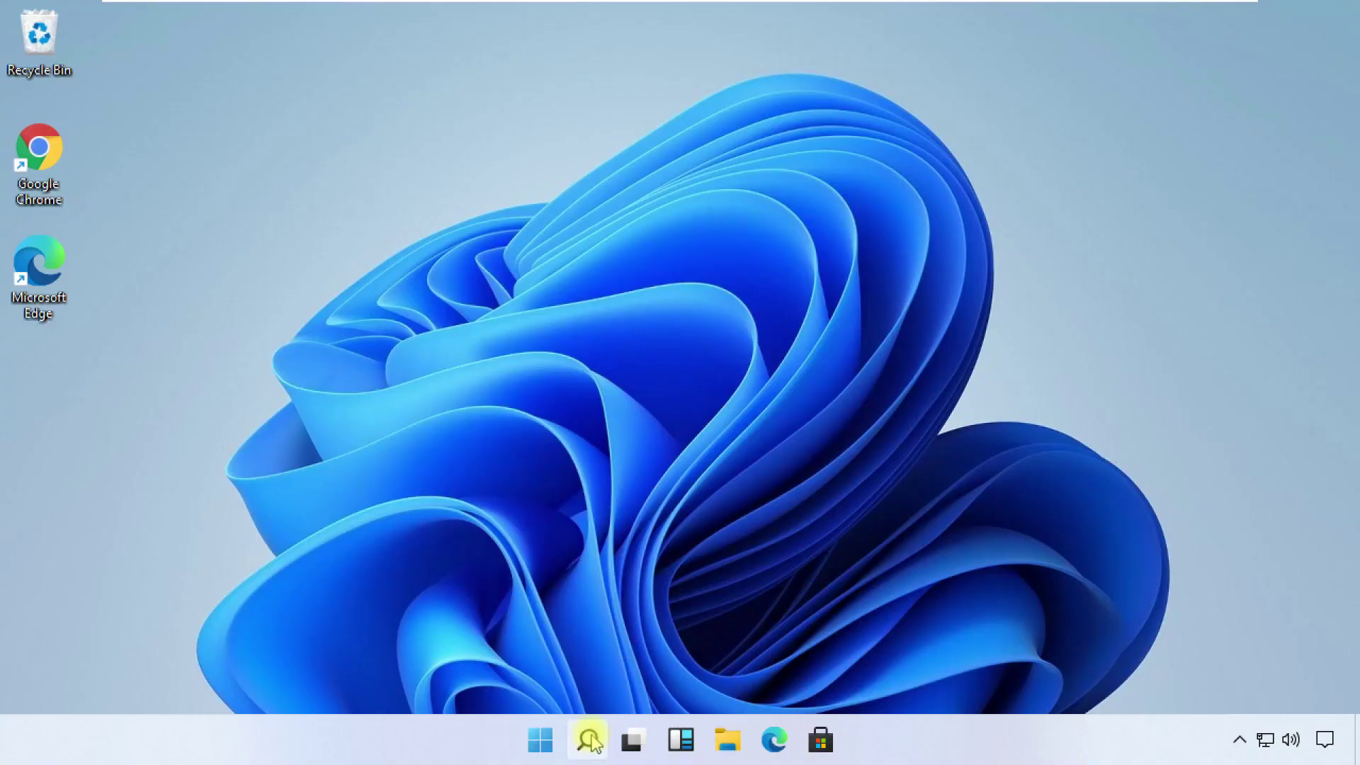
Reach the additional power settings from the Power & sleep page found via search.
left_click(592, 742)
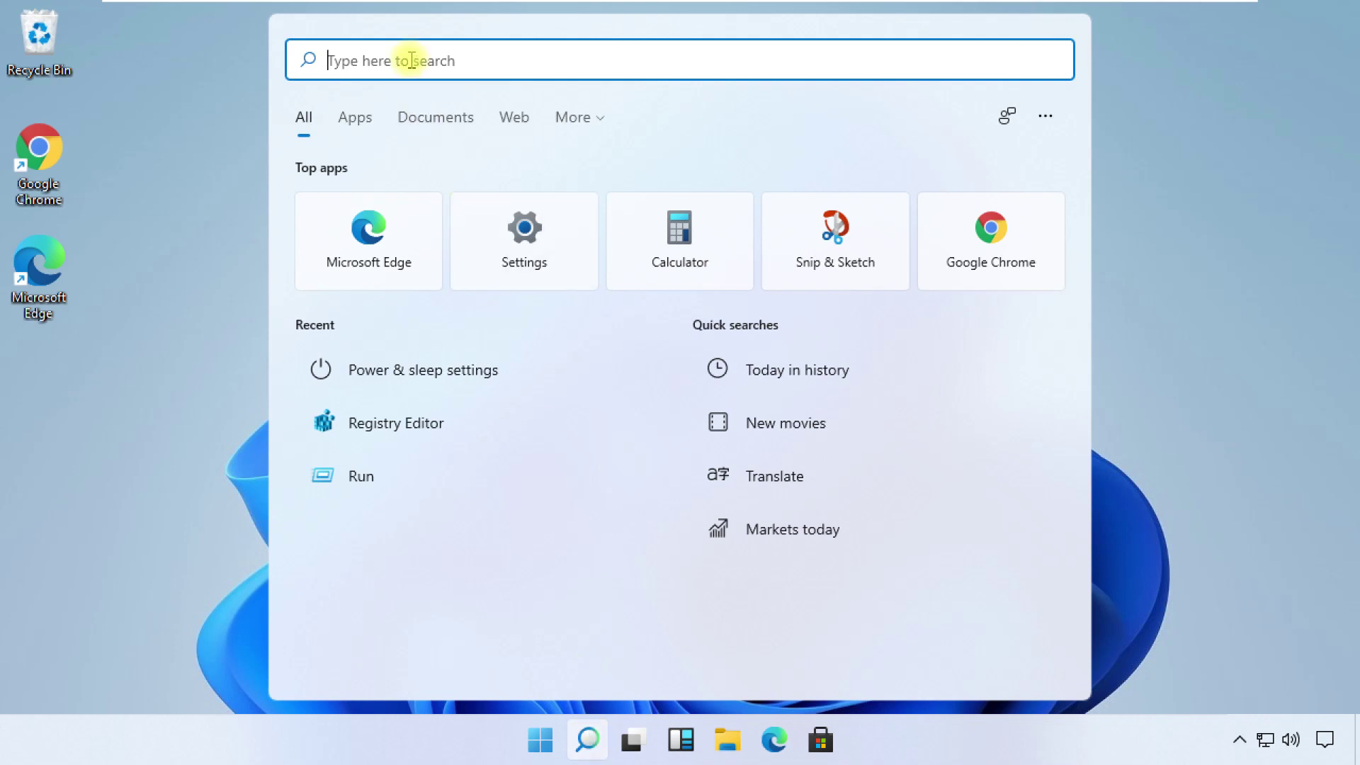
type("power option")
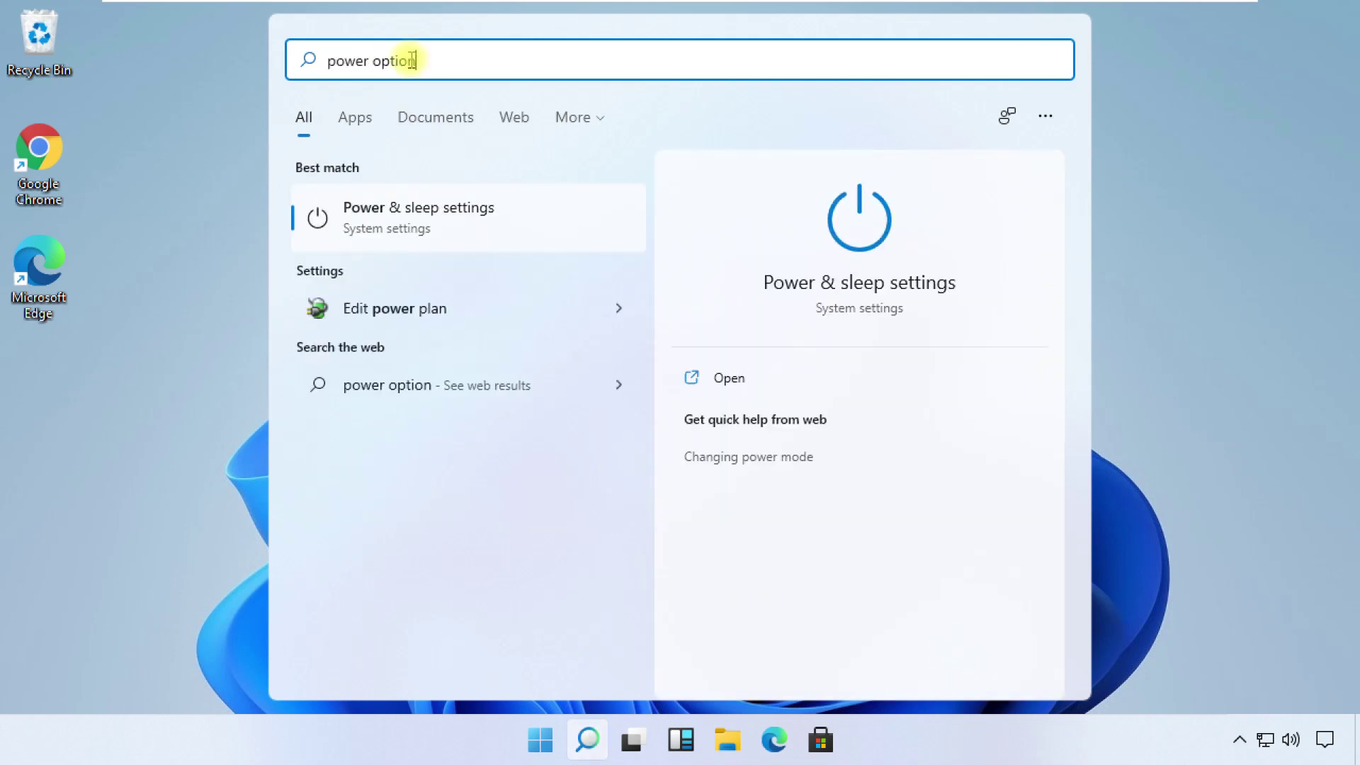
left_click(400, 220)
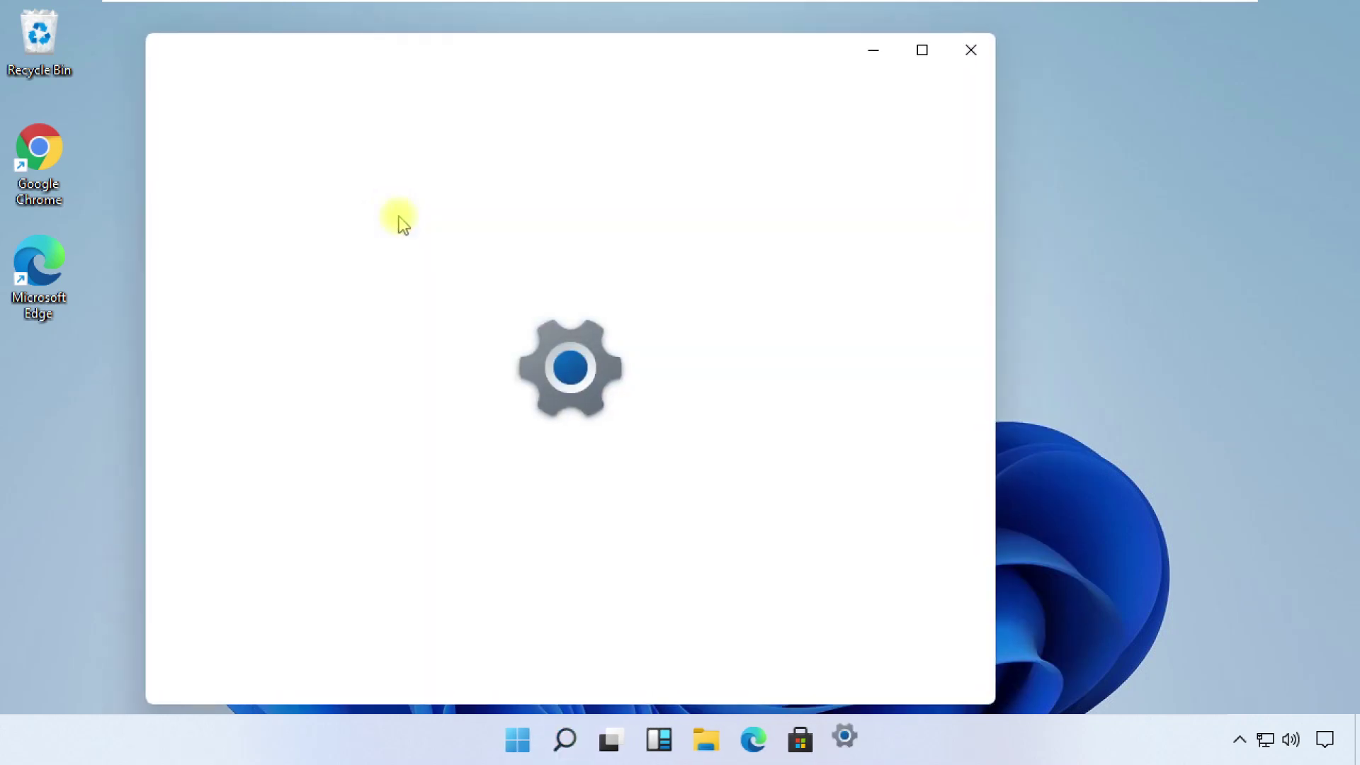
left_click(922, 51)
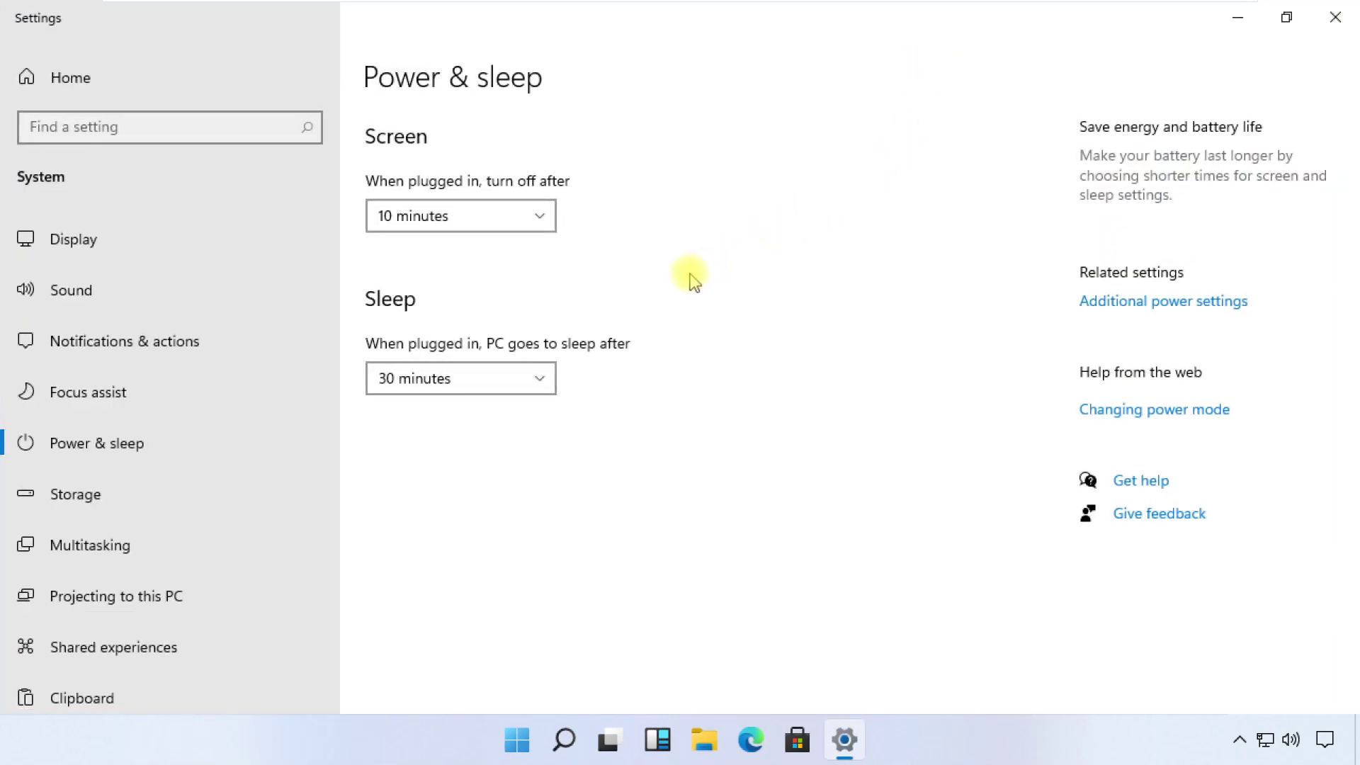
left_click(1186, 311)
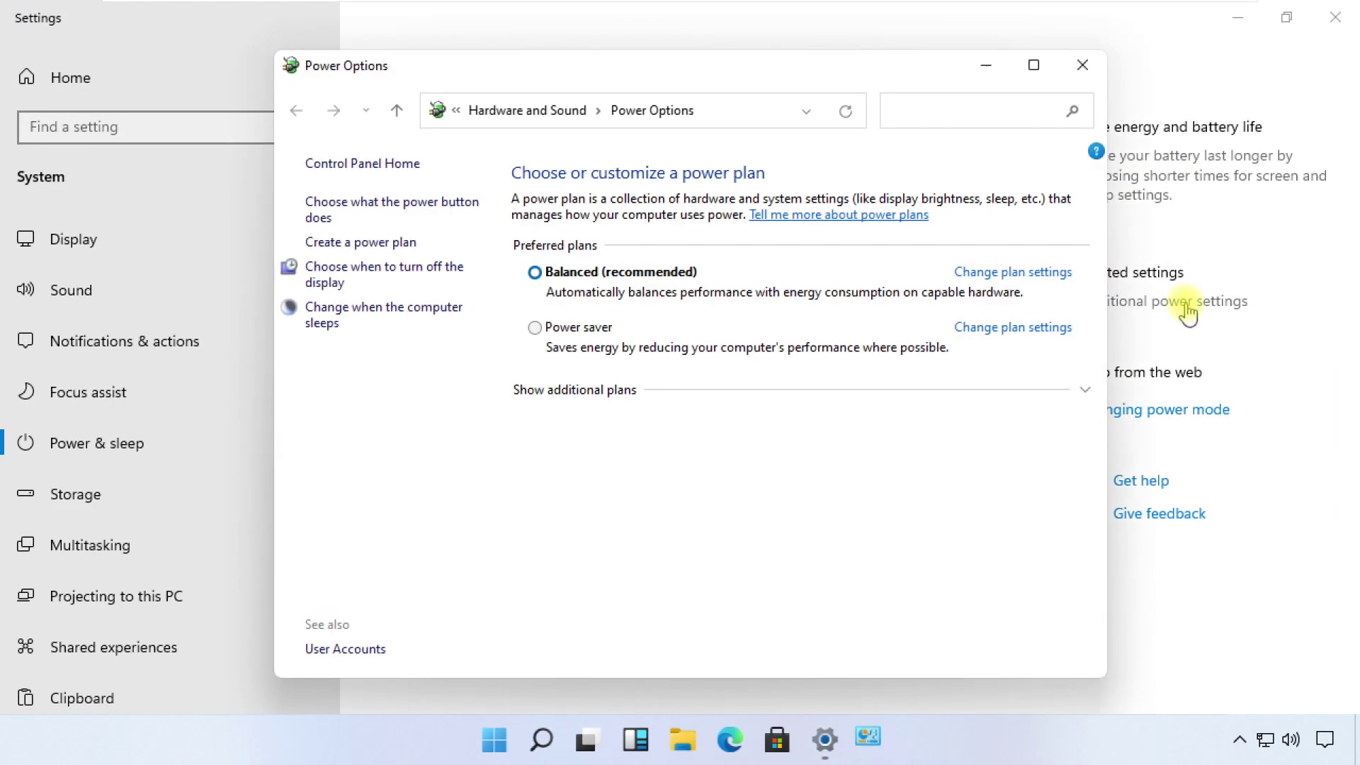
Select the High performance plan from the additional plans and close Power Options.
left_click(1086, 391)
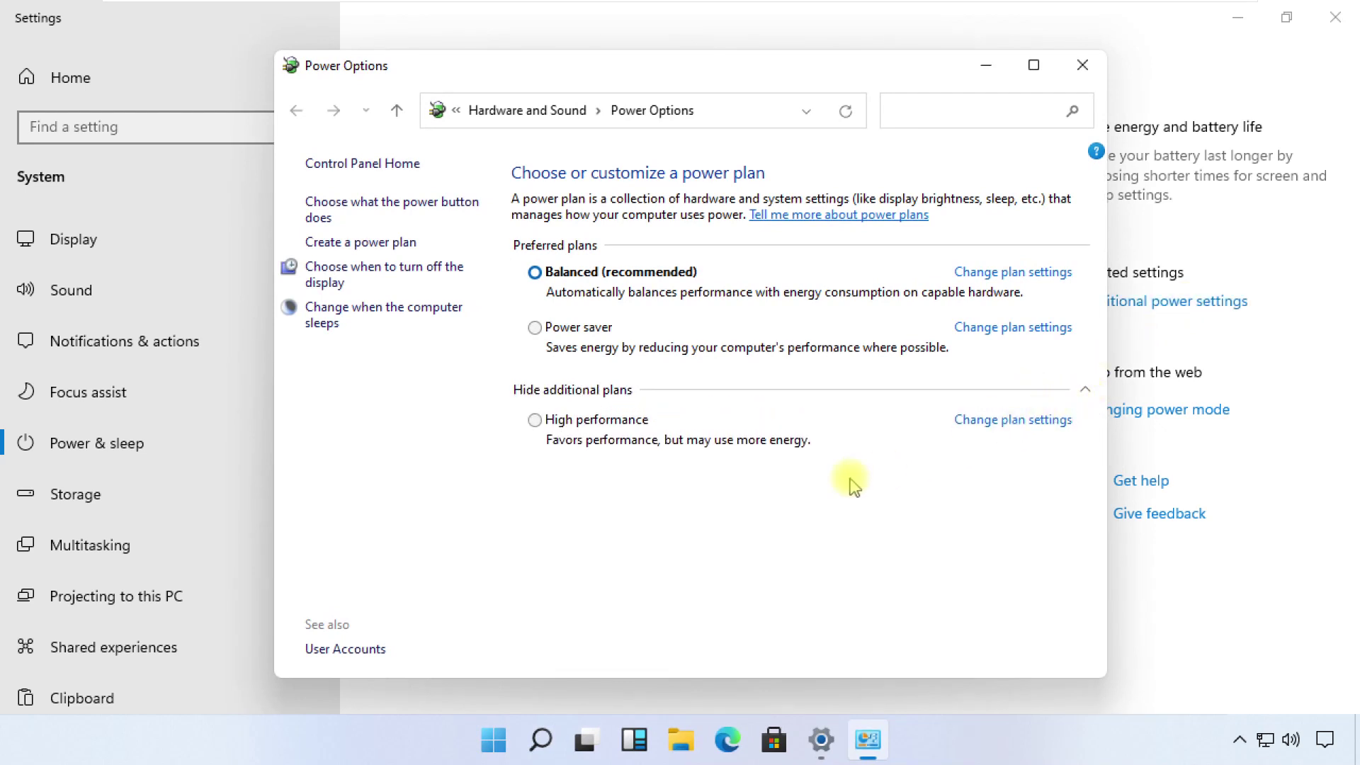
left_click(535, 420)
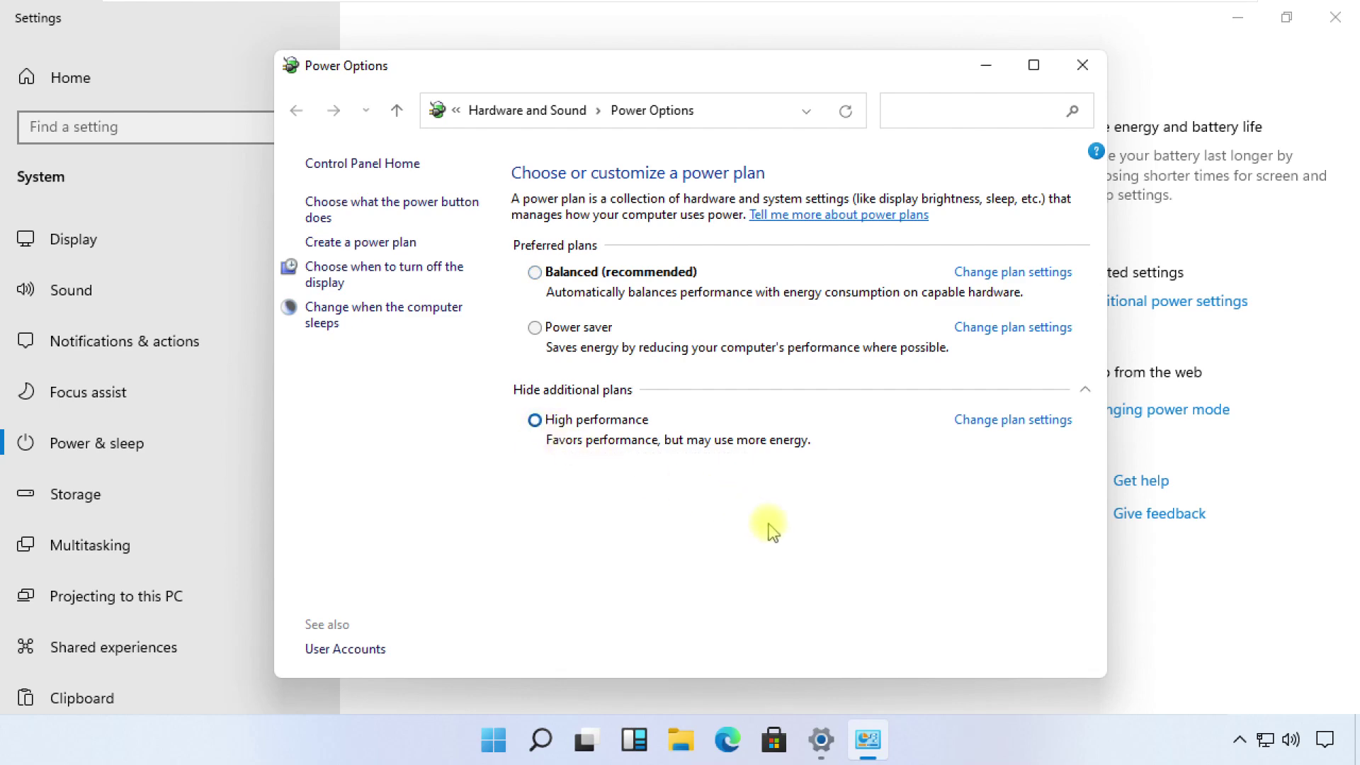
left_click(1082, 68)
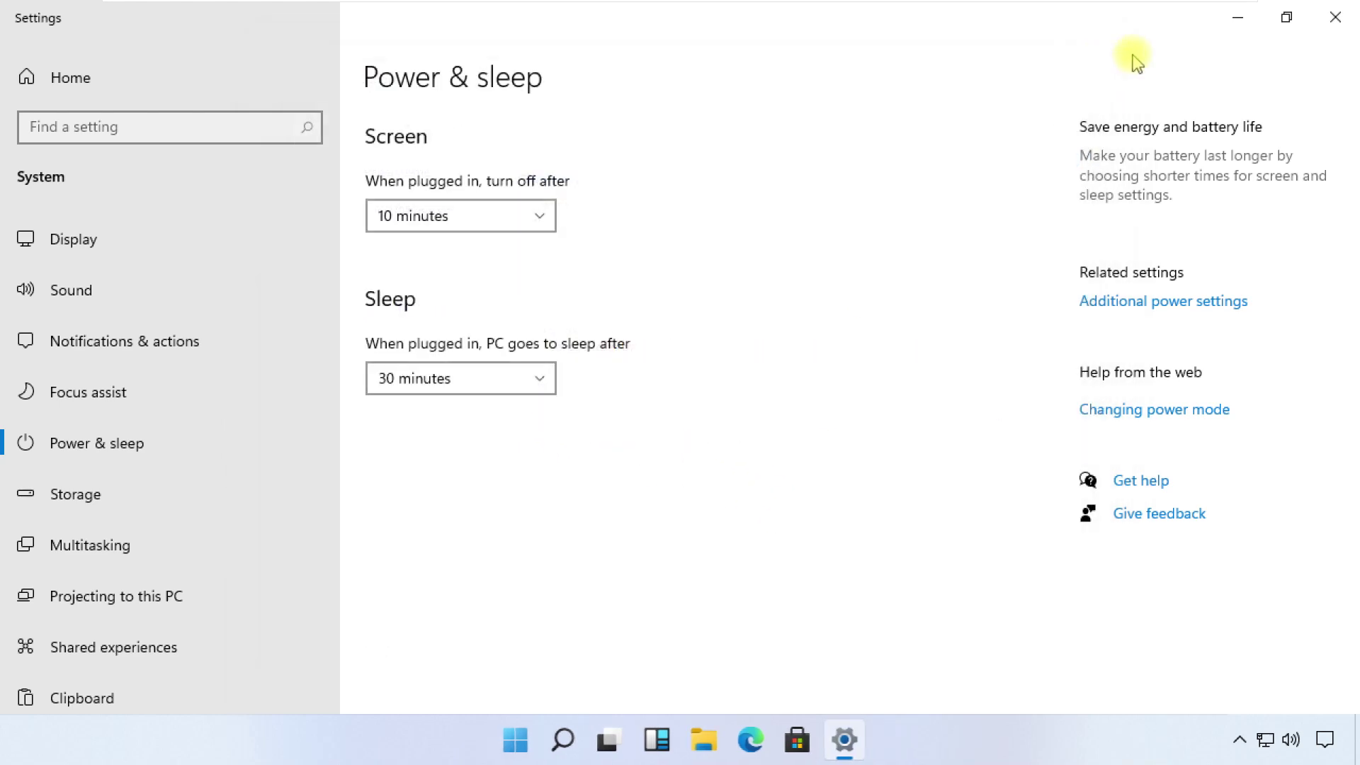
Close Settings and bring up Task Manager's Startup apps list maximized.
left_click(1335, 19)
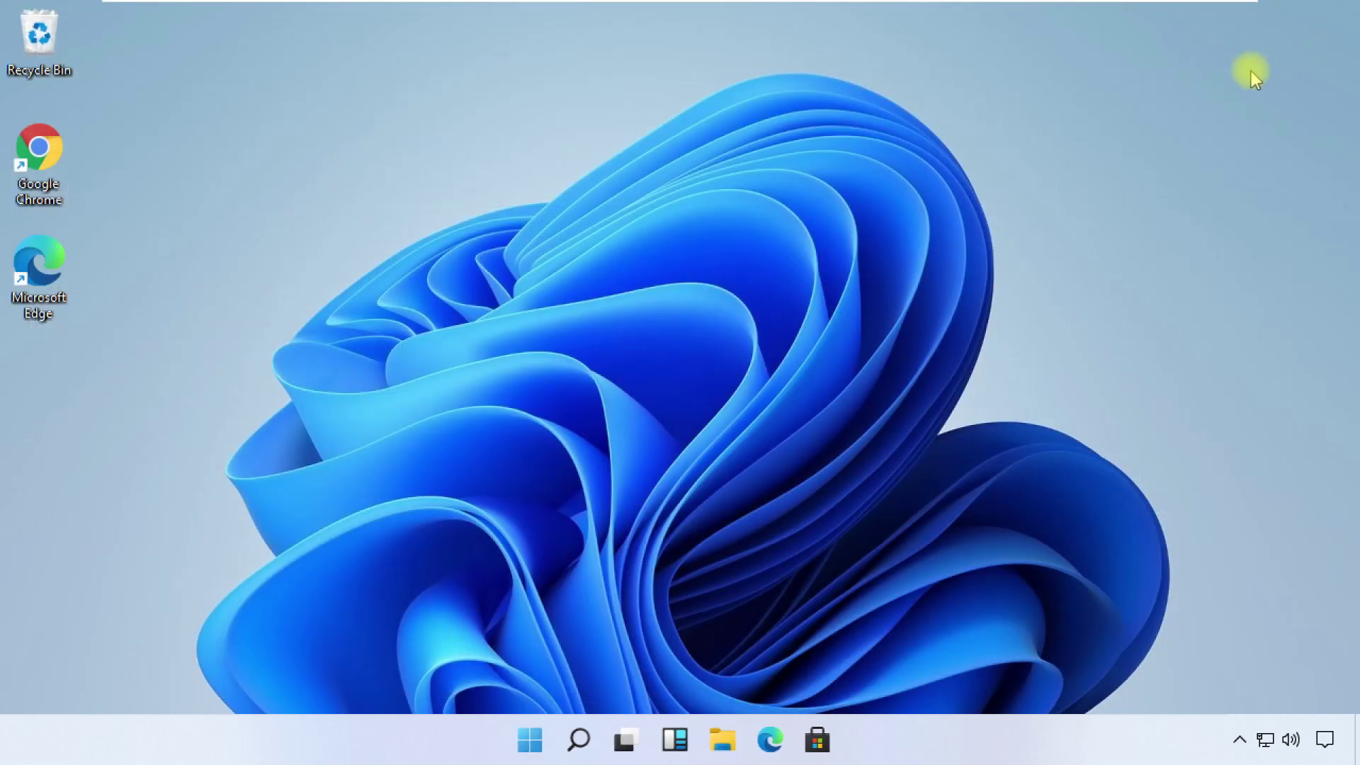
left_click(588, 741)
type("task manger")
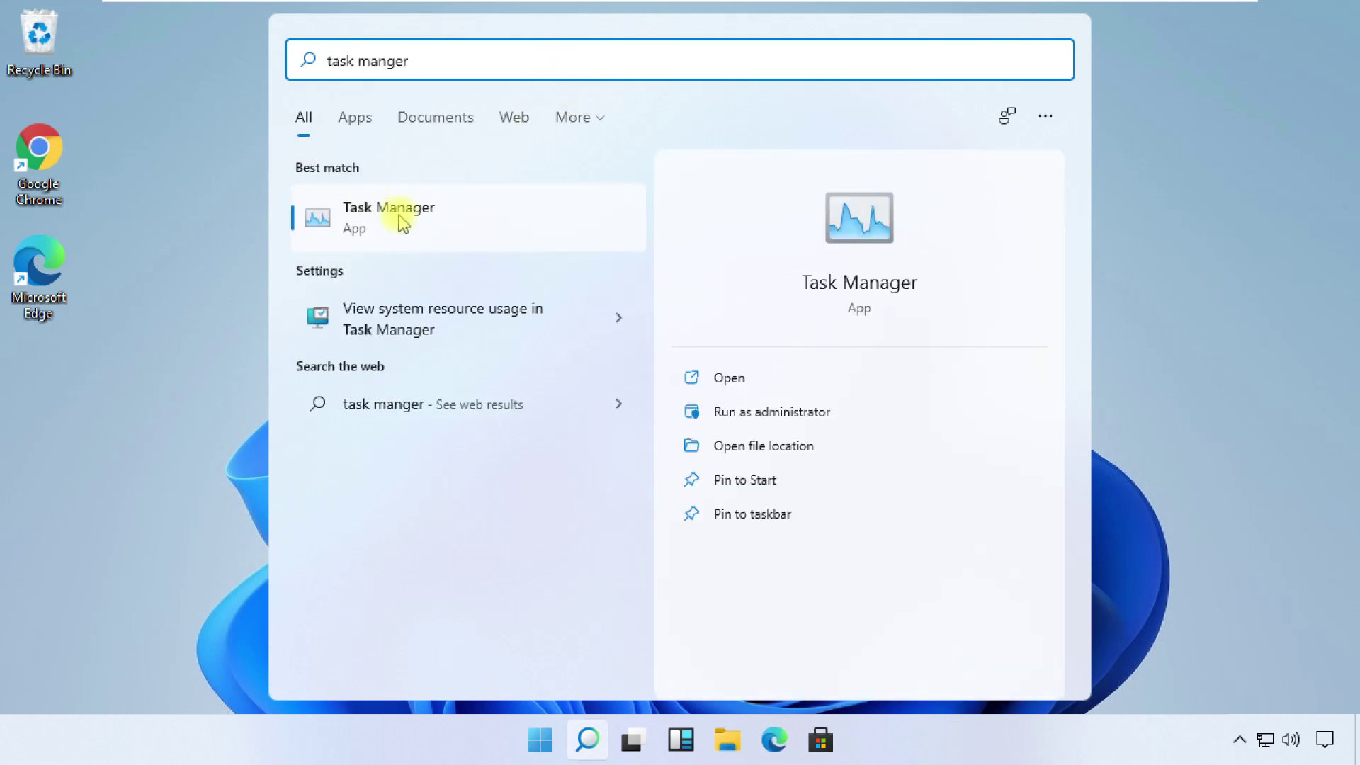
left_click(398, 220)
left_click(667, 48)
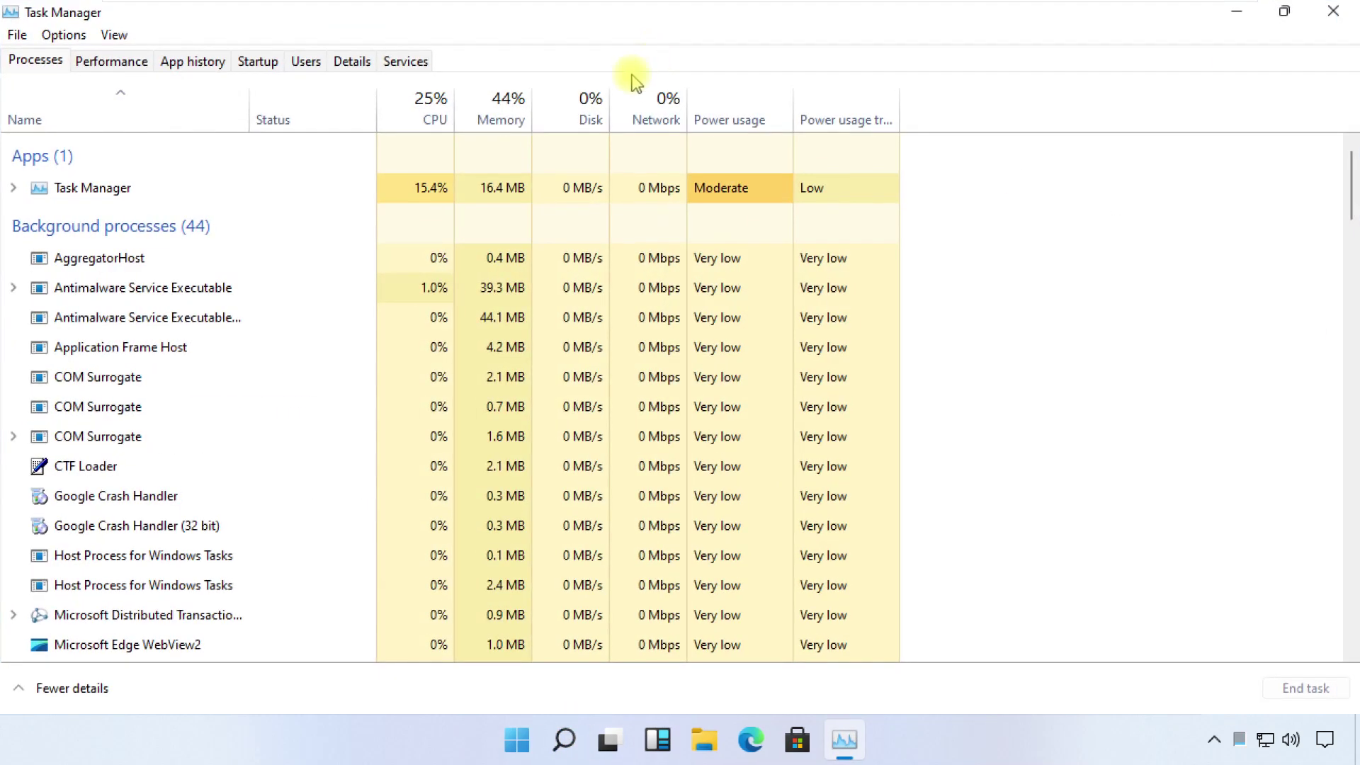
left_click(272, 66)
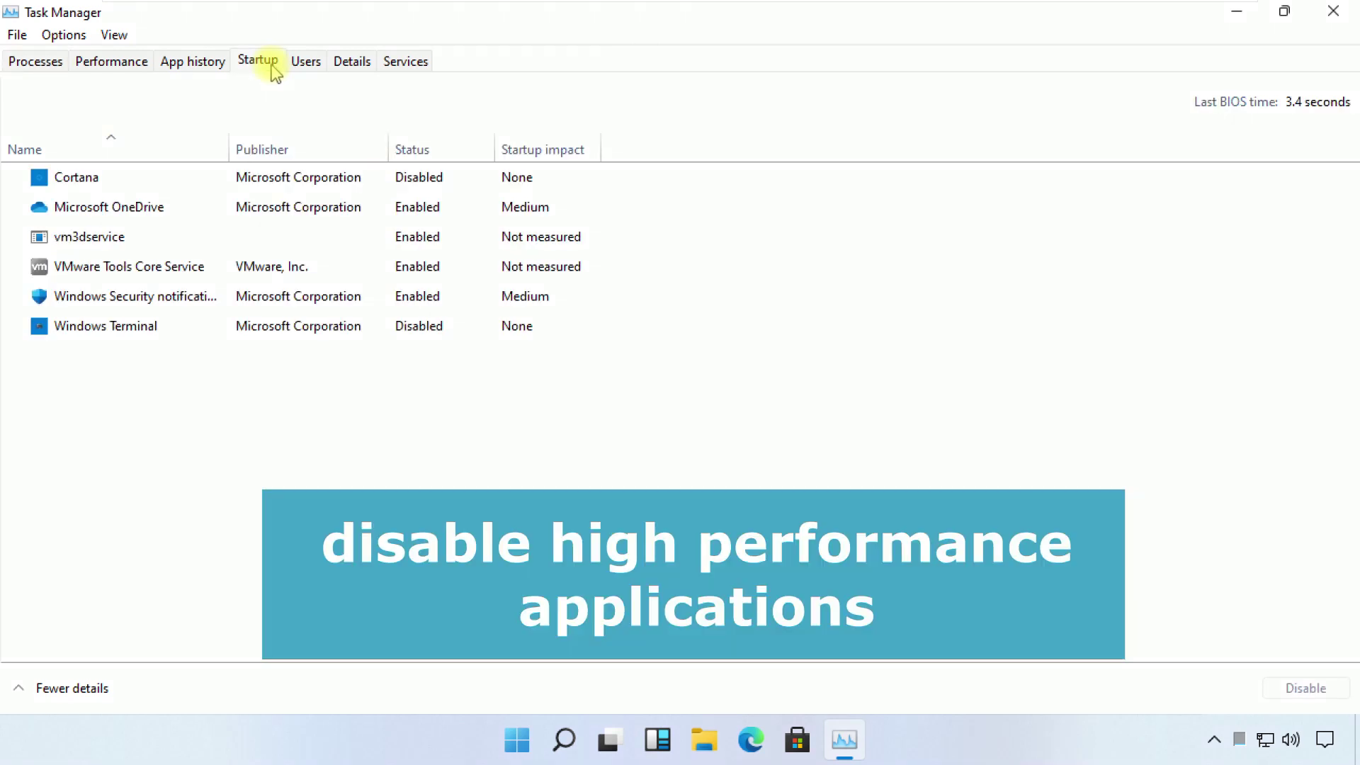
Disable the vm3dservice startup entry so it no longer launches at boot.
left_click(92, 181)
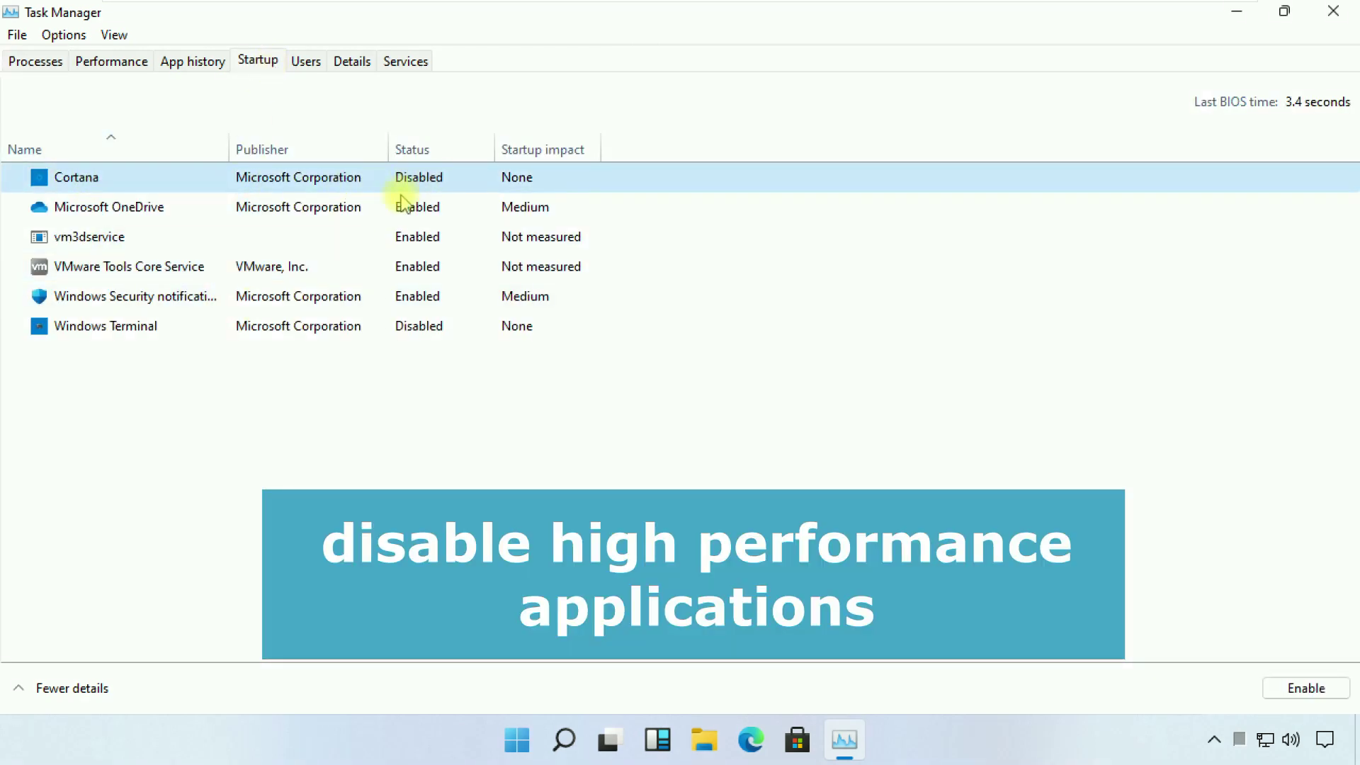
right_click(402, 234)
left_click(436, 240)
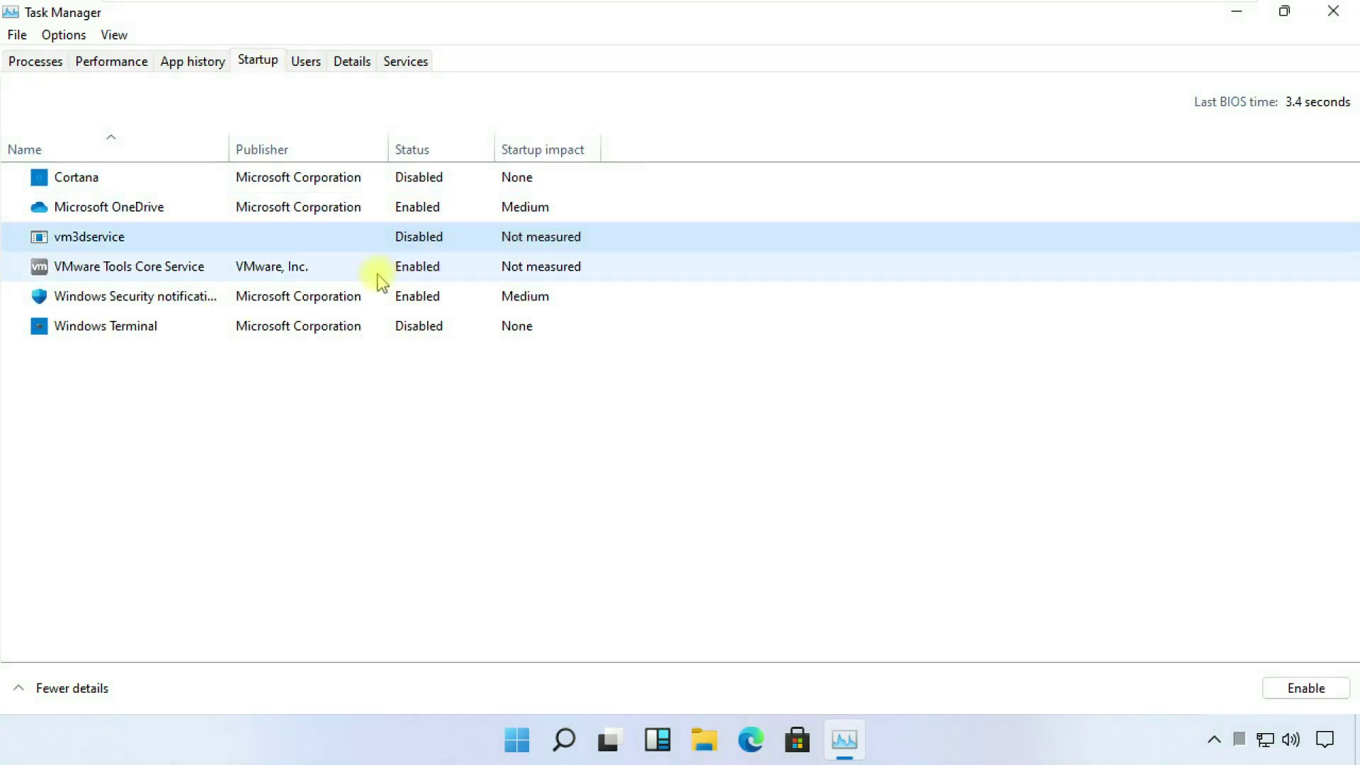
left_click(398, 327)
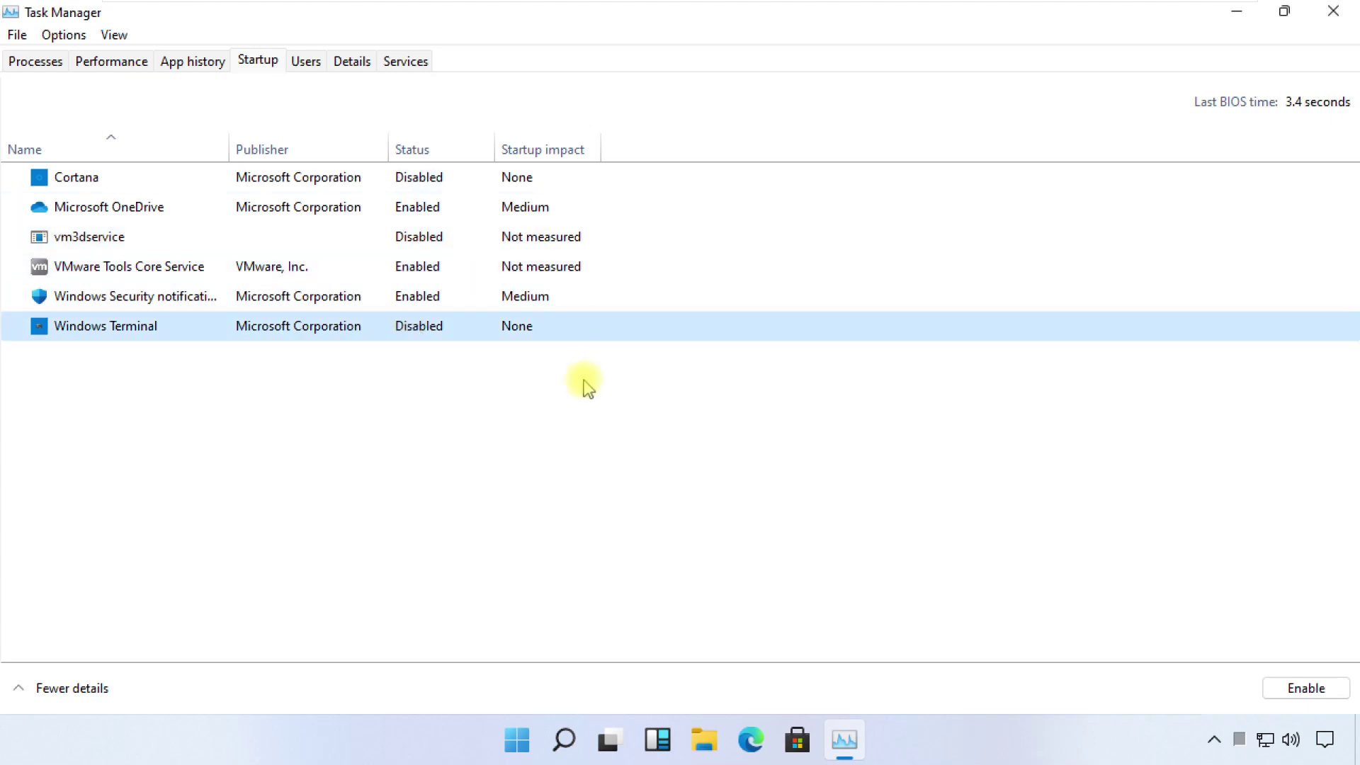
Optimize the C: drive in Defragment and Optimize Drives, close it, then launch File Explorer.
left_click(1333, 12)
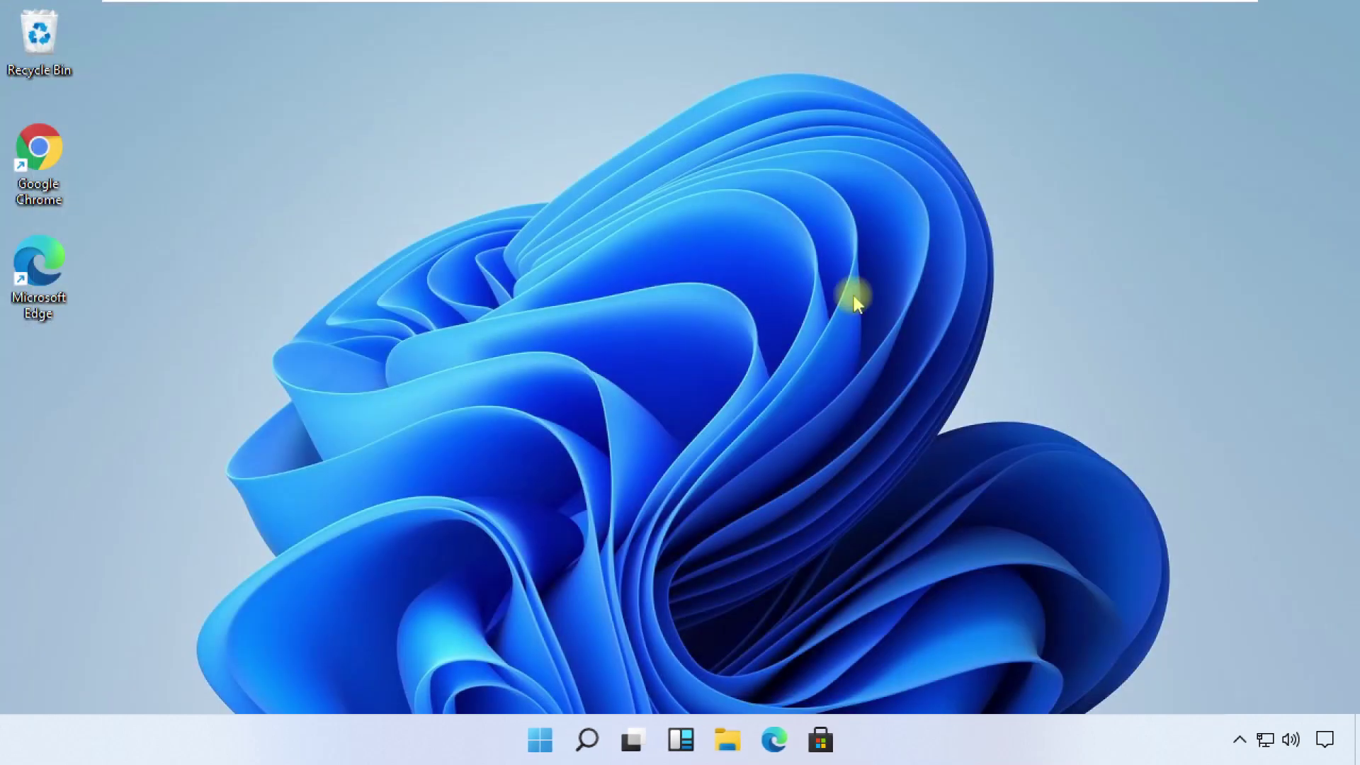
left_click(587, 739)
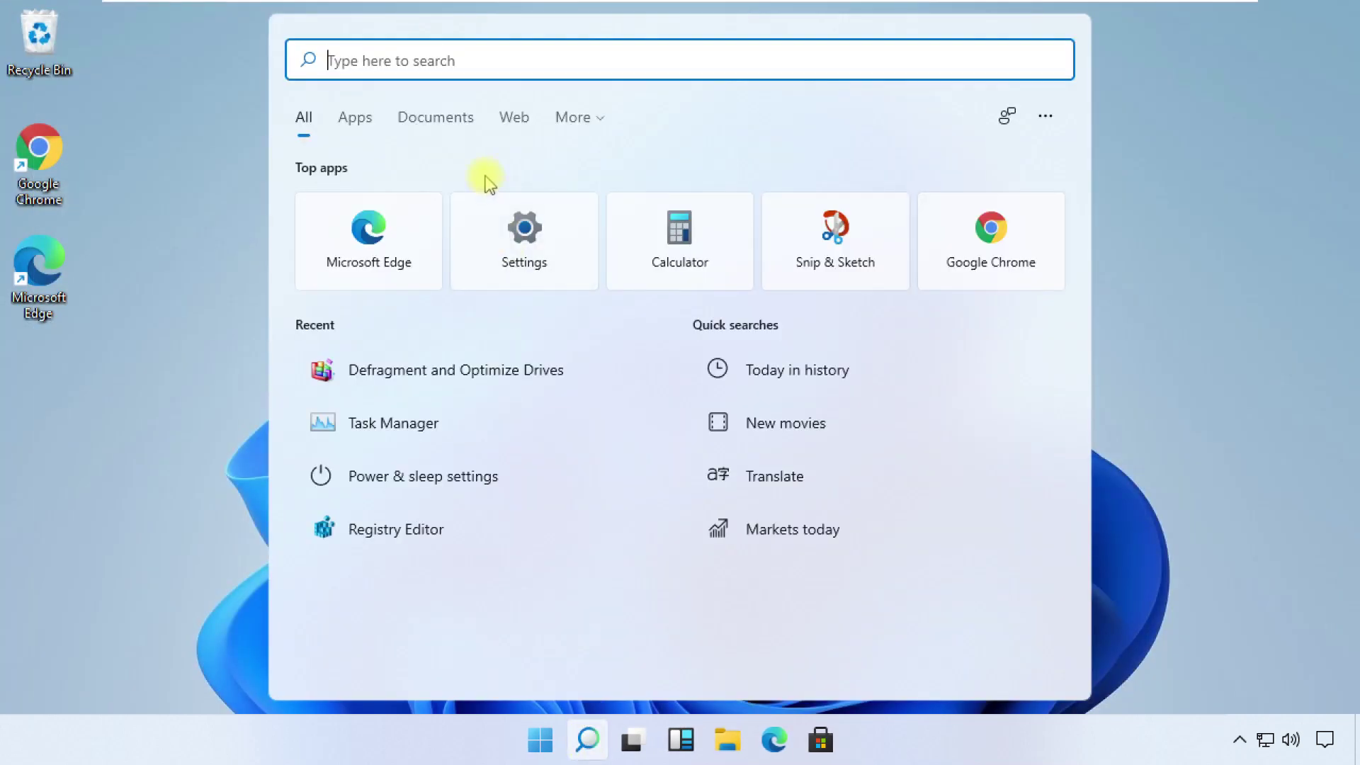
type("defragment")
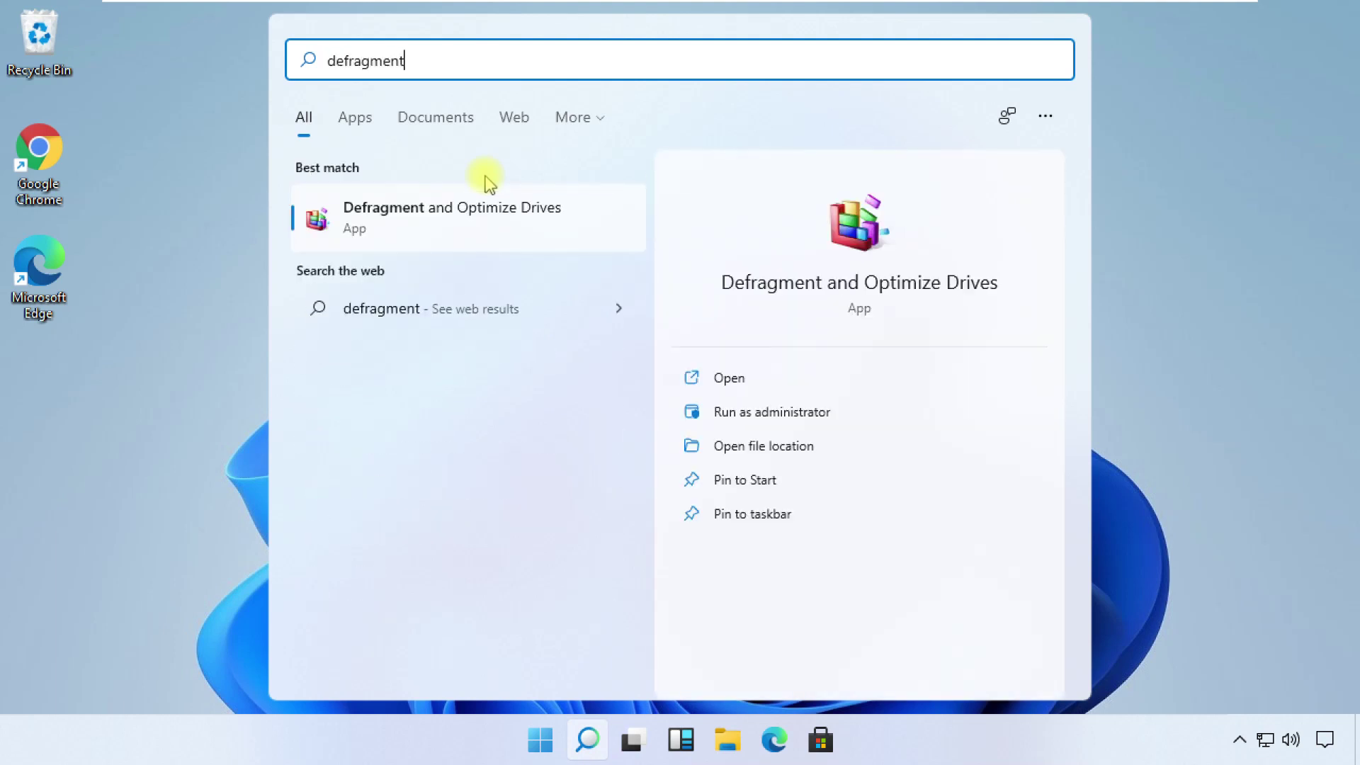
left_click(461, 212)
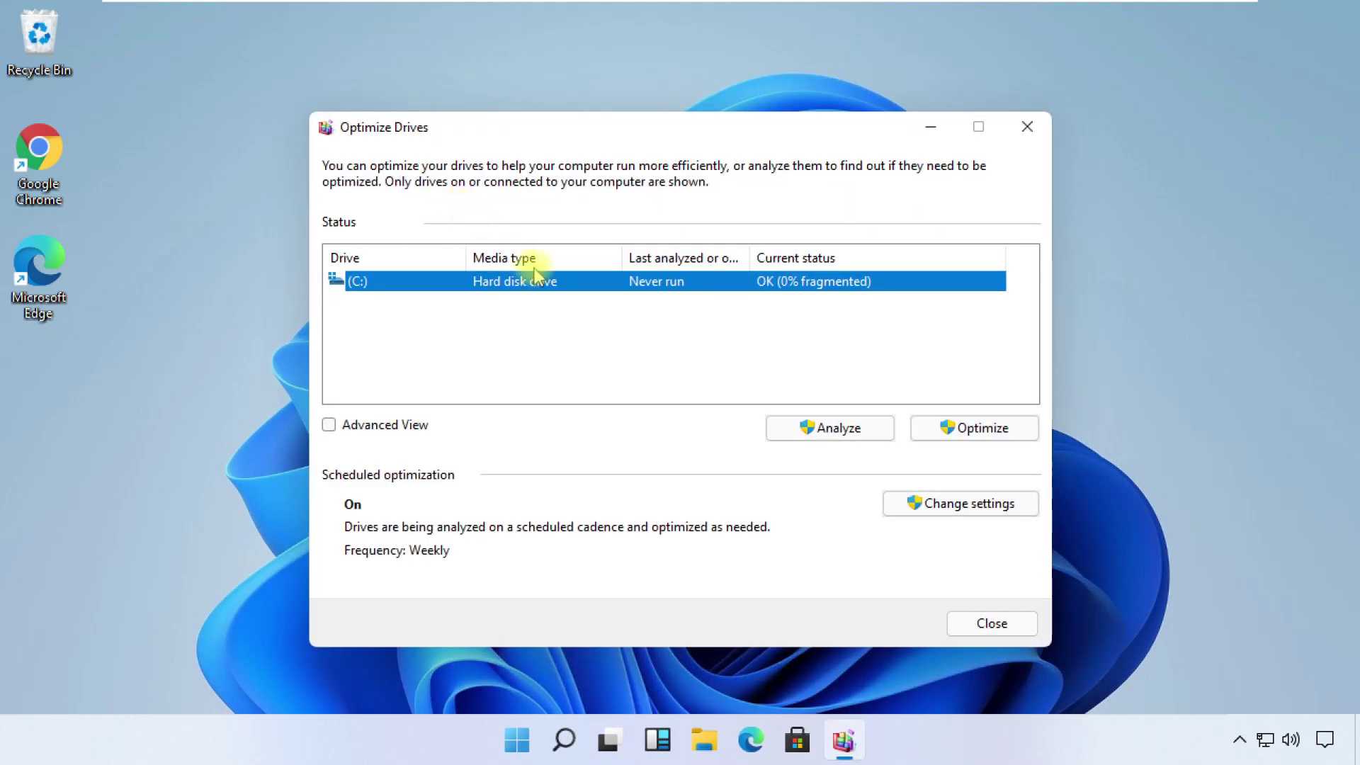
left_click(974, 431)
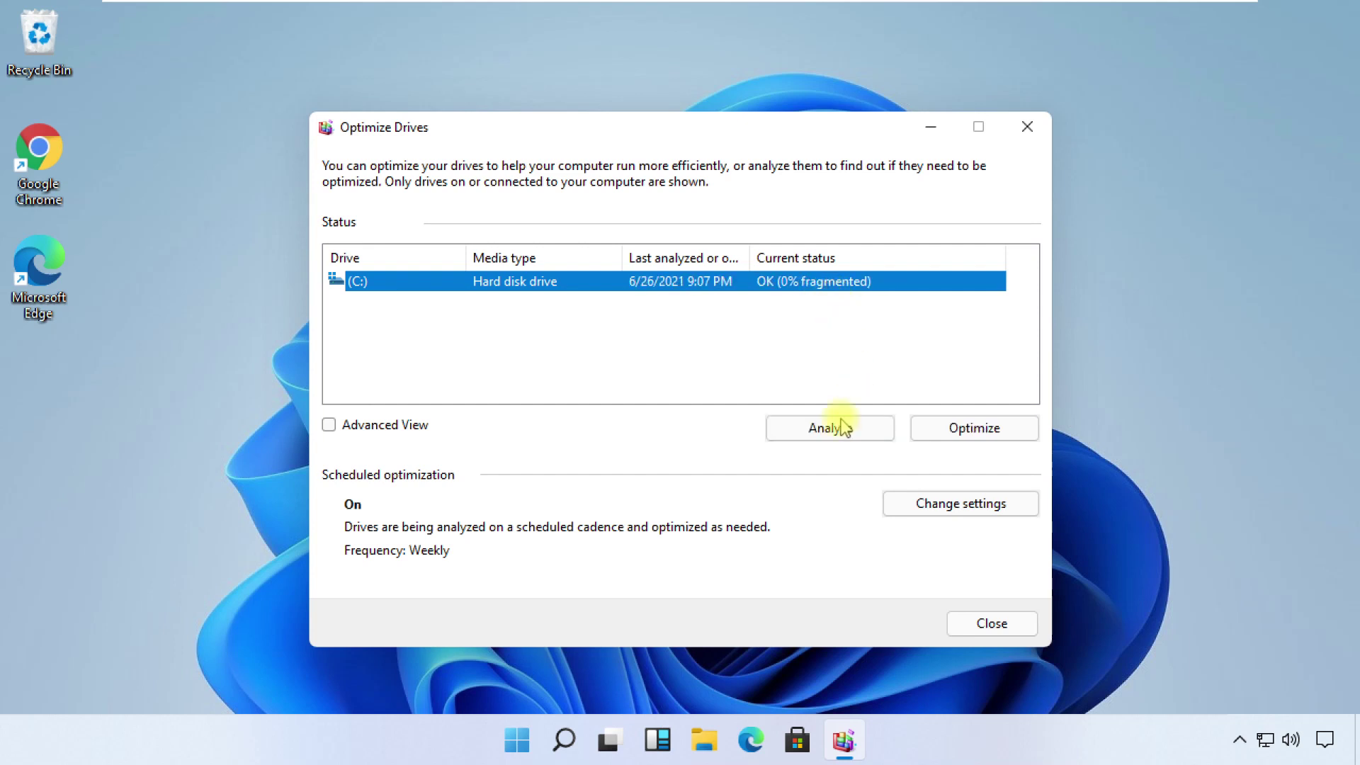
left_click(986, 625)
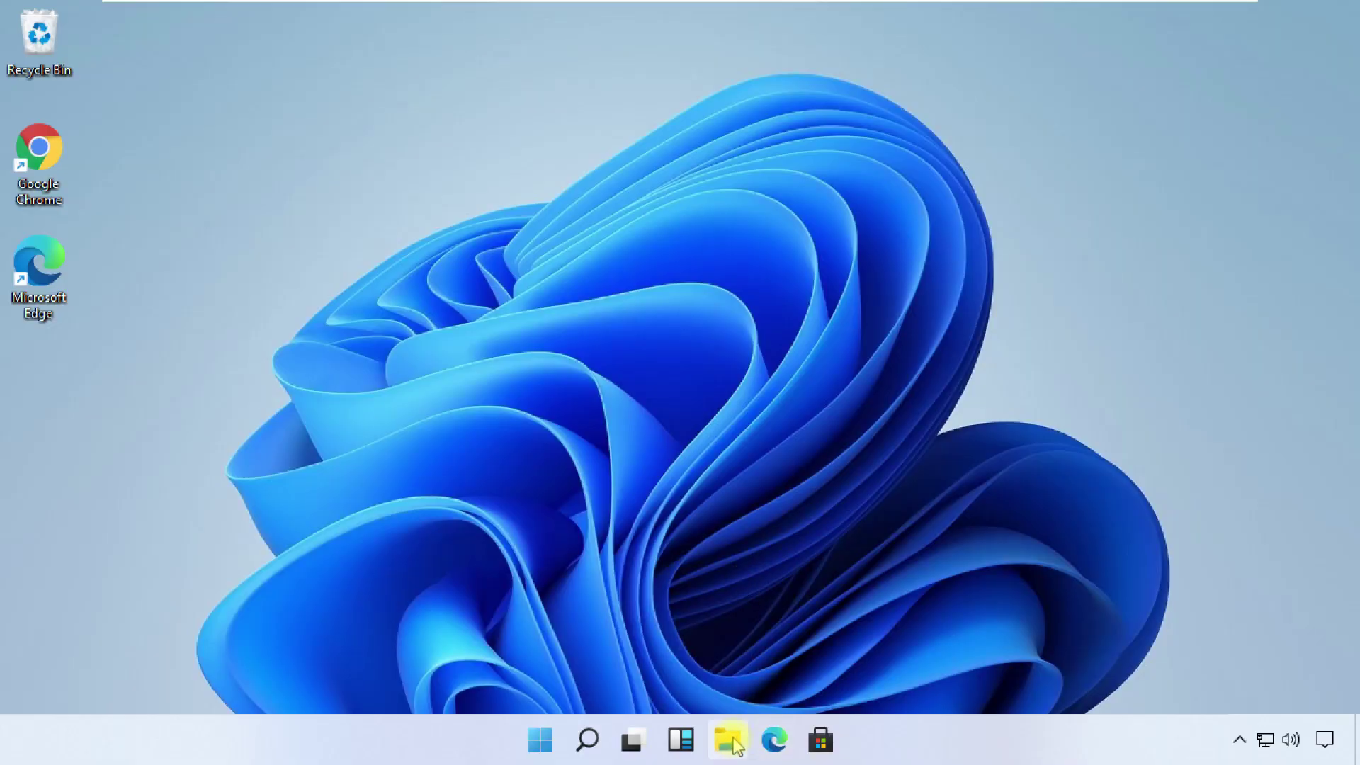
left_click(732, 741)
Bring up the Properties of Local Disk (C:) from This PC.
left_click(1032, 64)
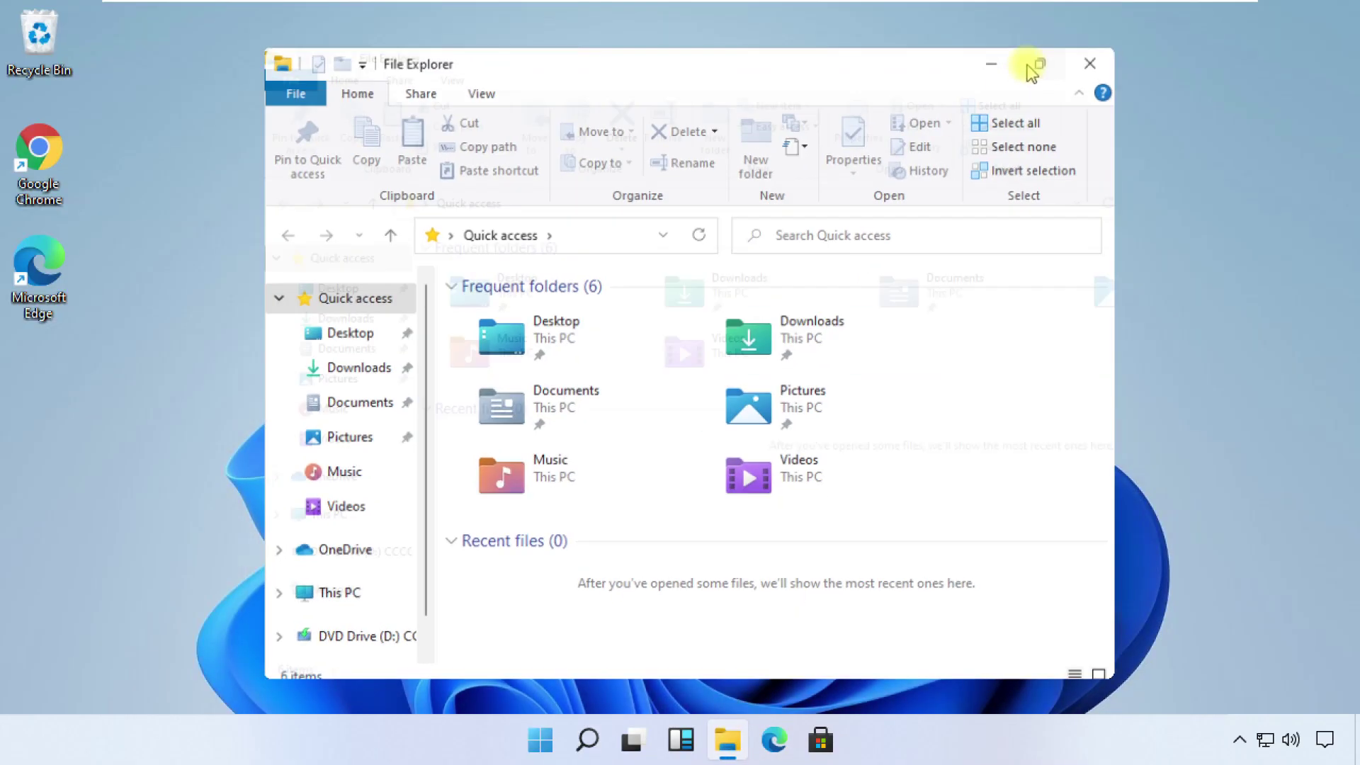
left_click(87, 531)
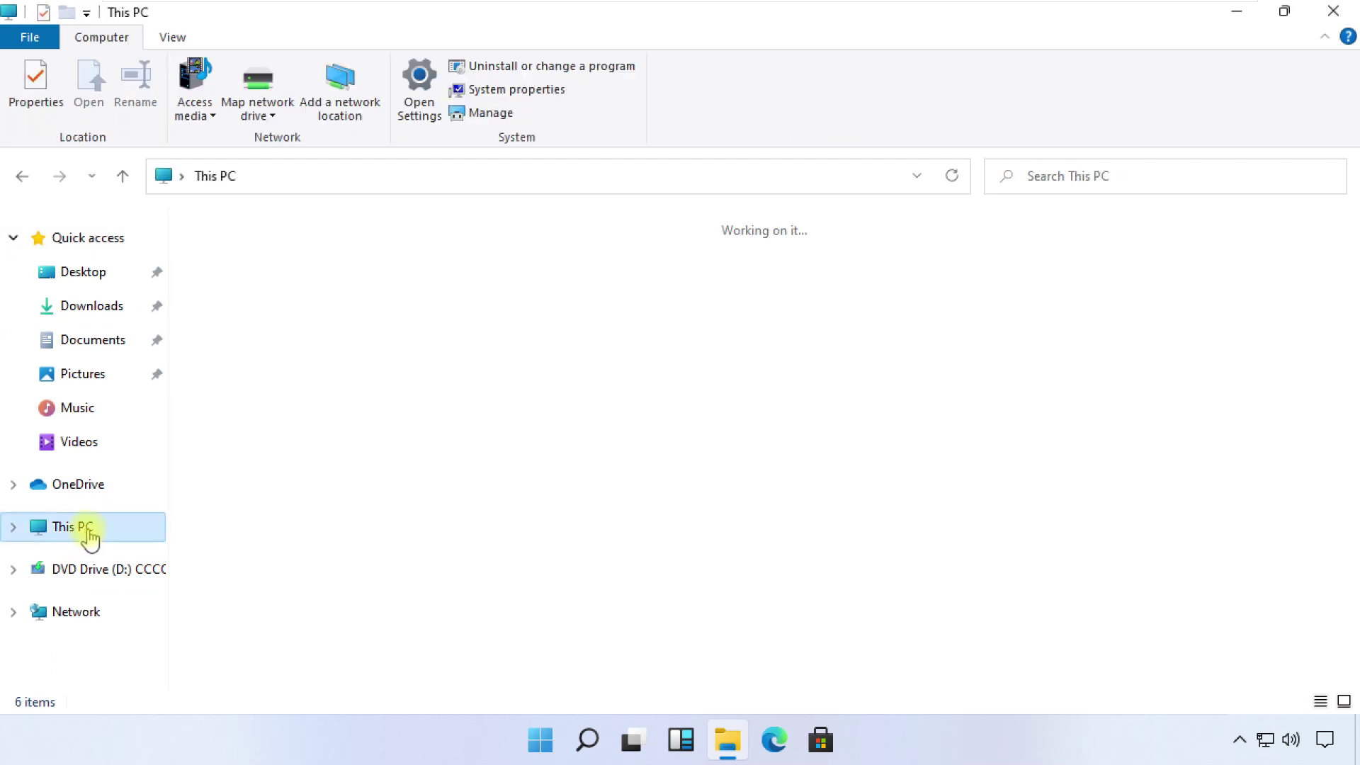
left_click(328, 432)
right_click(330, 431)
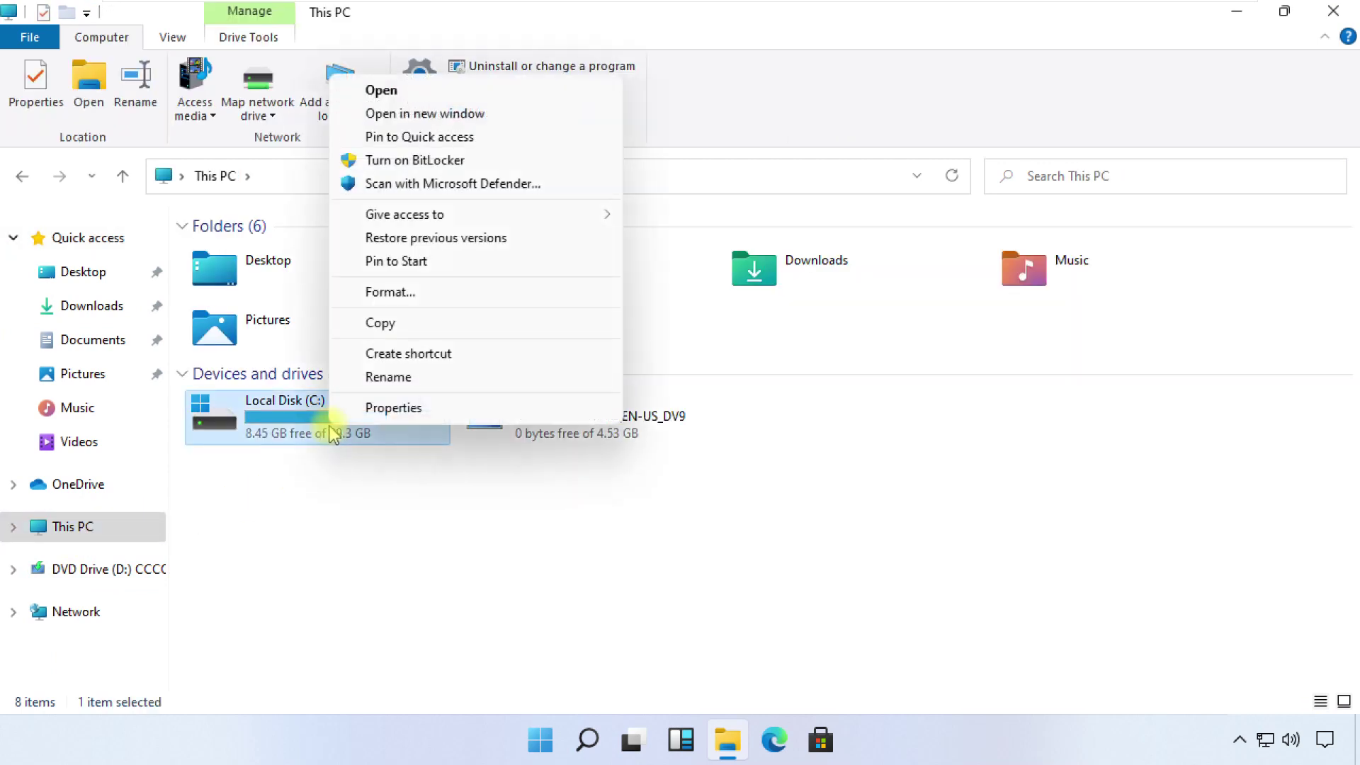
left_click(381, 414)
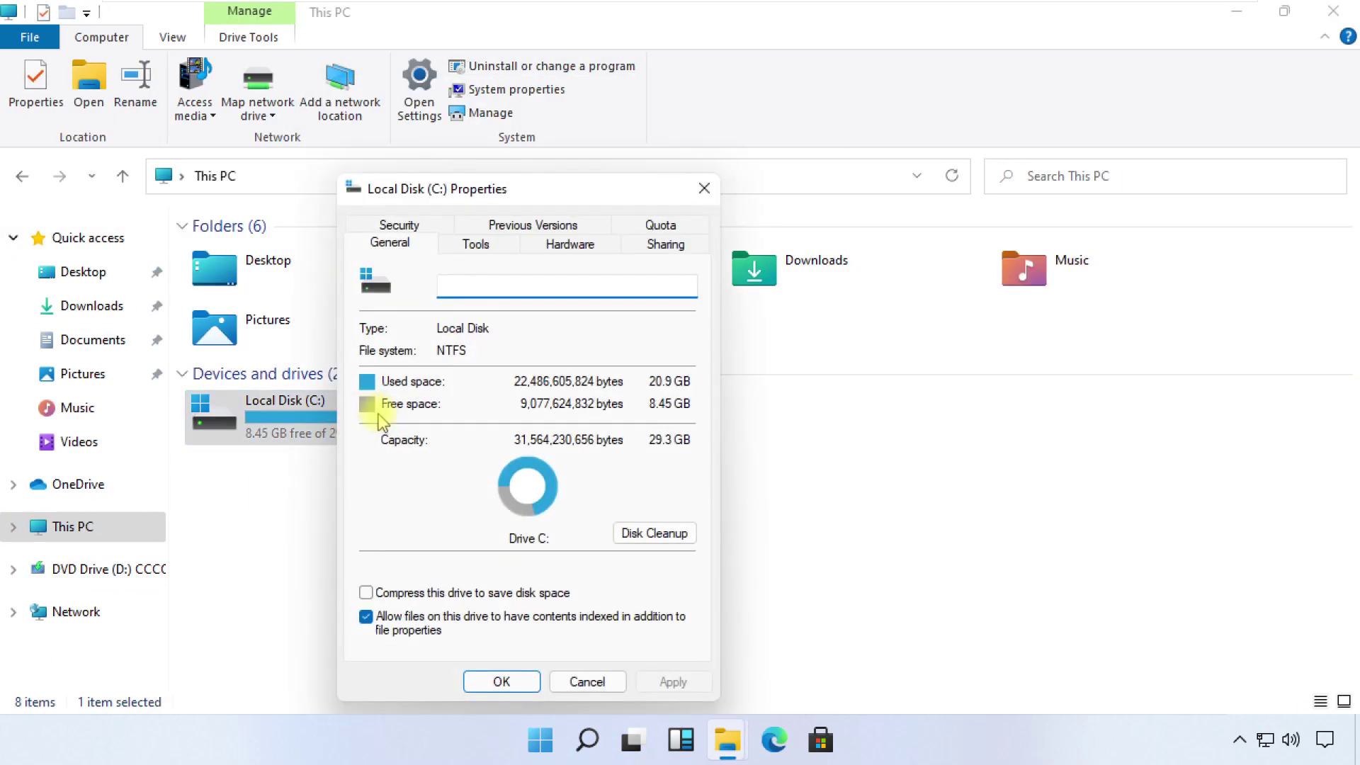
Run Disk Cleanup on C: including system files, delete them, and close the properties.
left_click(654, 534)
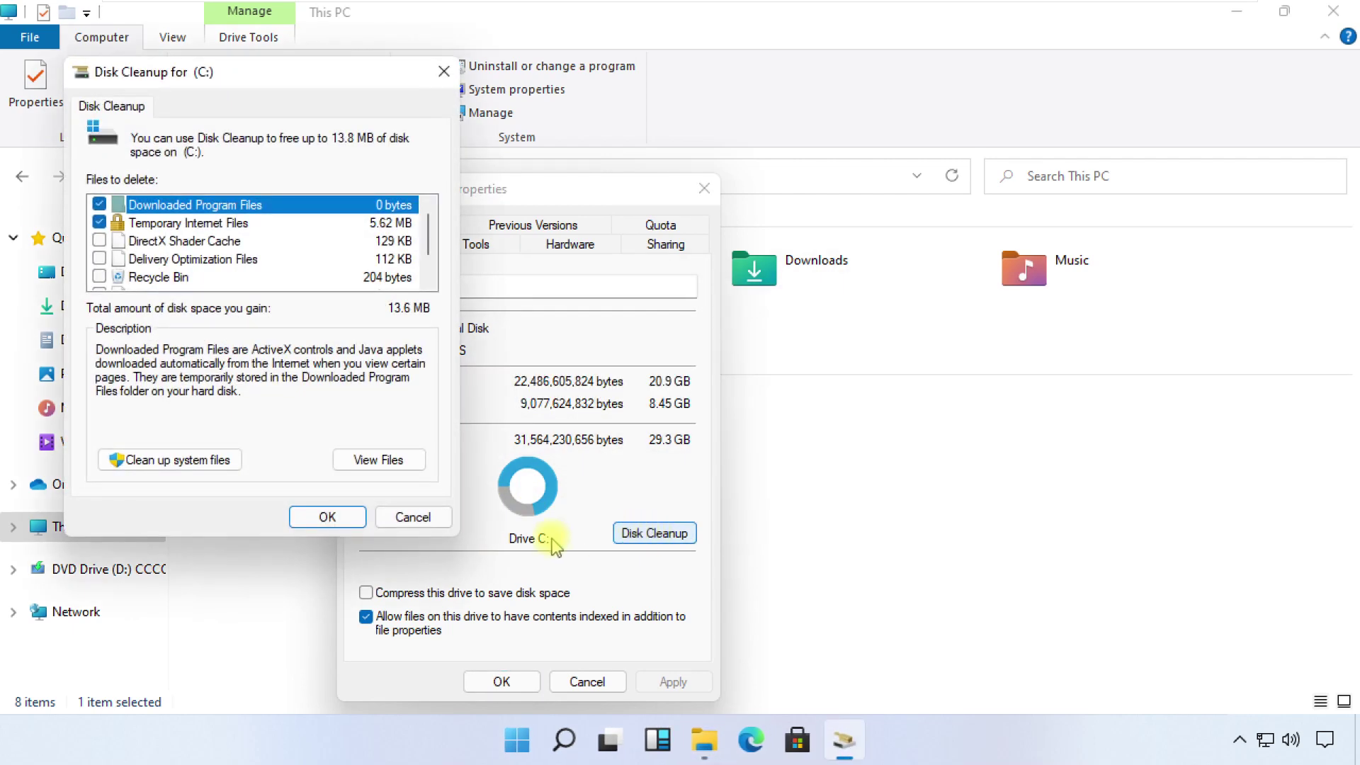
left_click(226, 462)
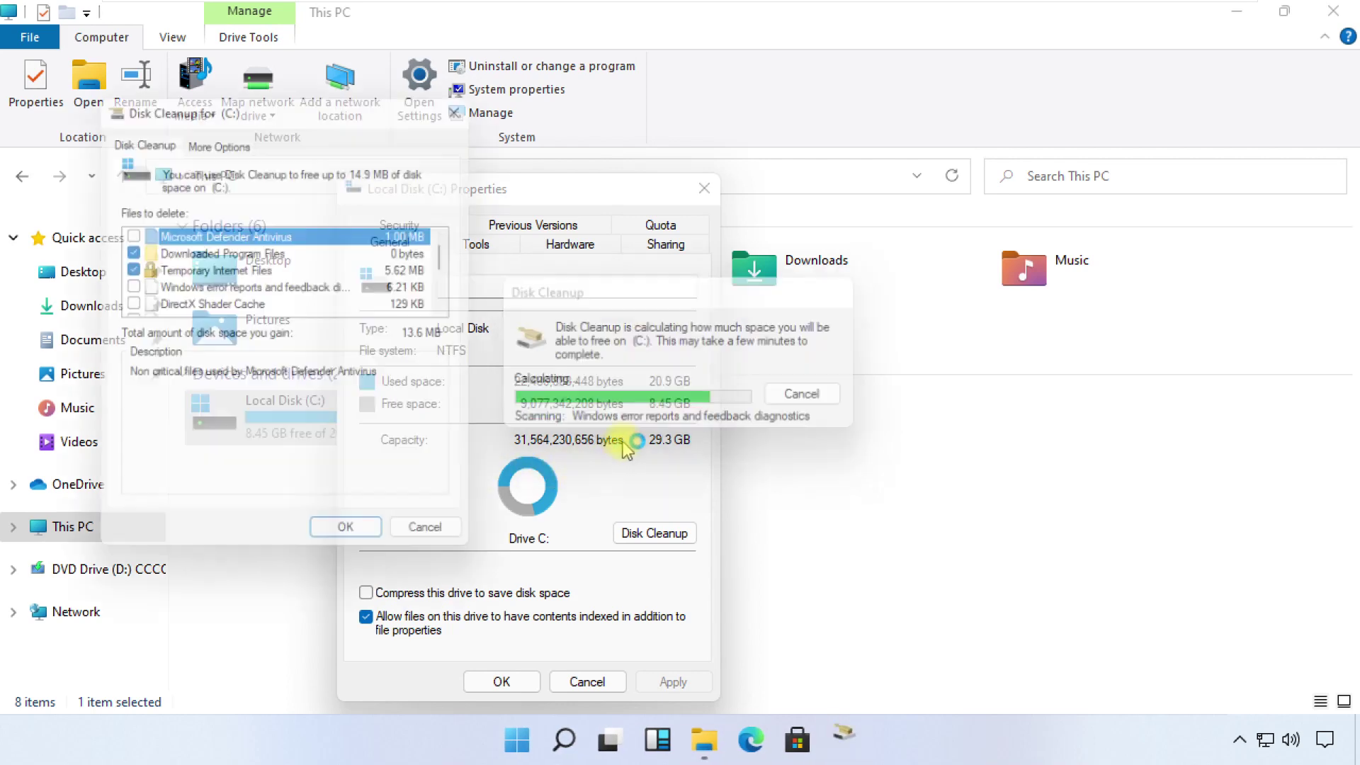
left_click(381, 546)
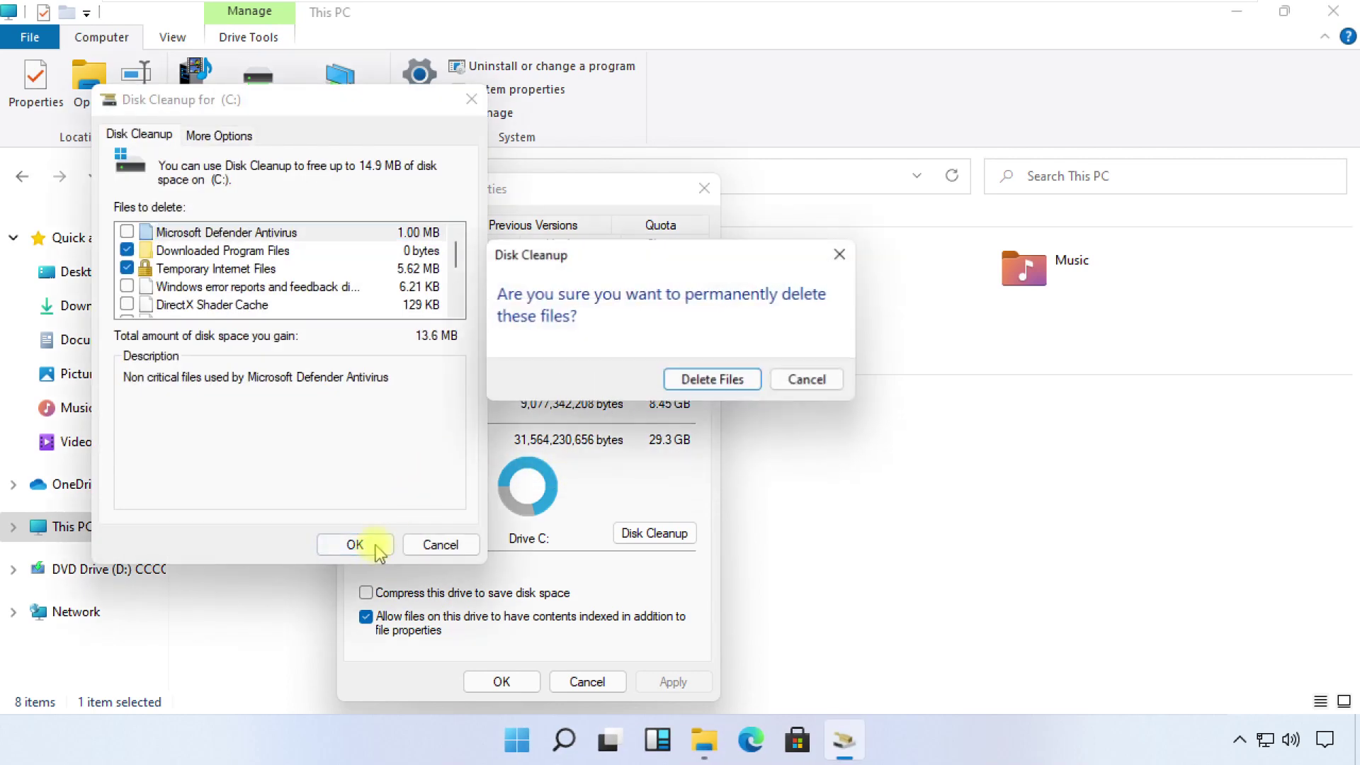
left_click(714, 380)
left_click(502, 679)
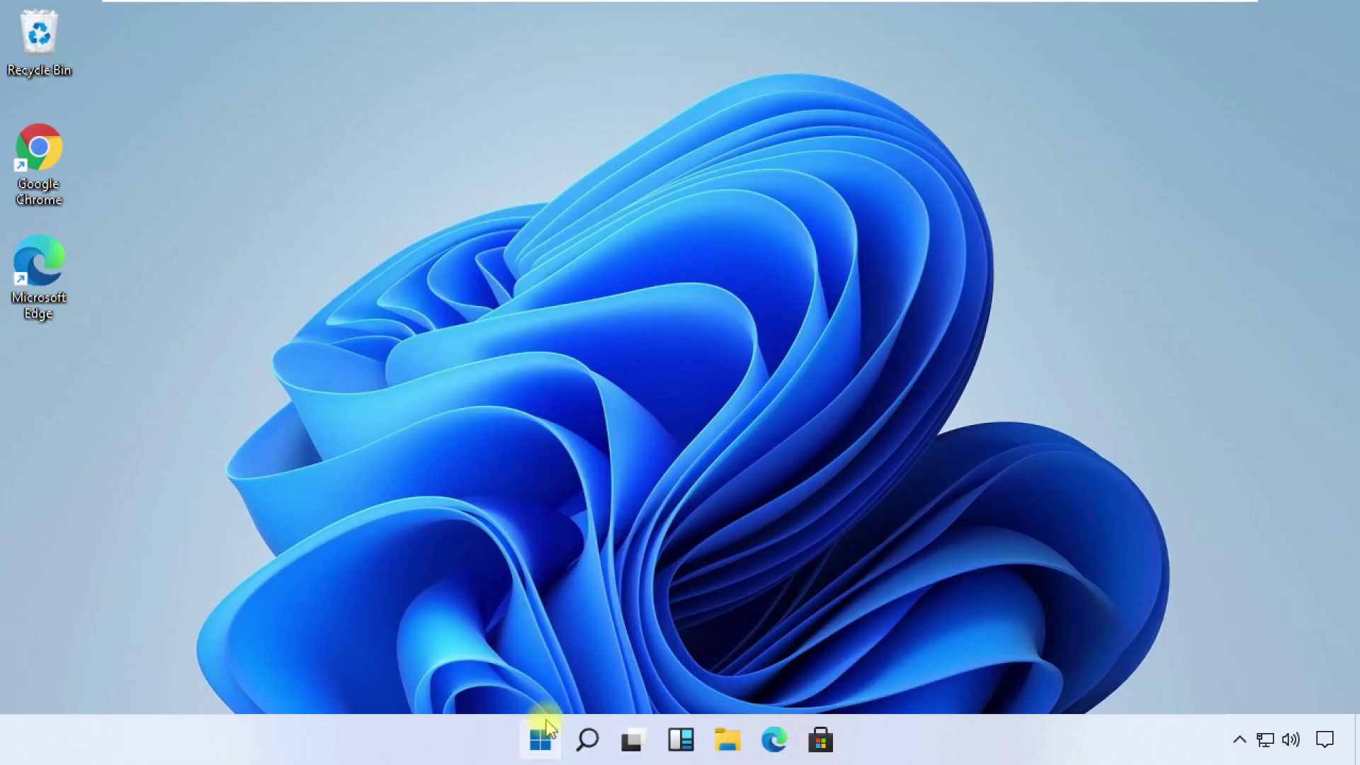
Reach the Performance Options via Settings > System > About > Advanced system settings.
left_click(544, 733)
left_click(934, 150)
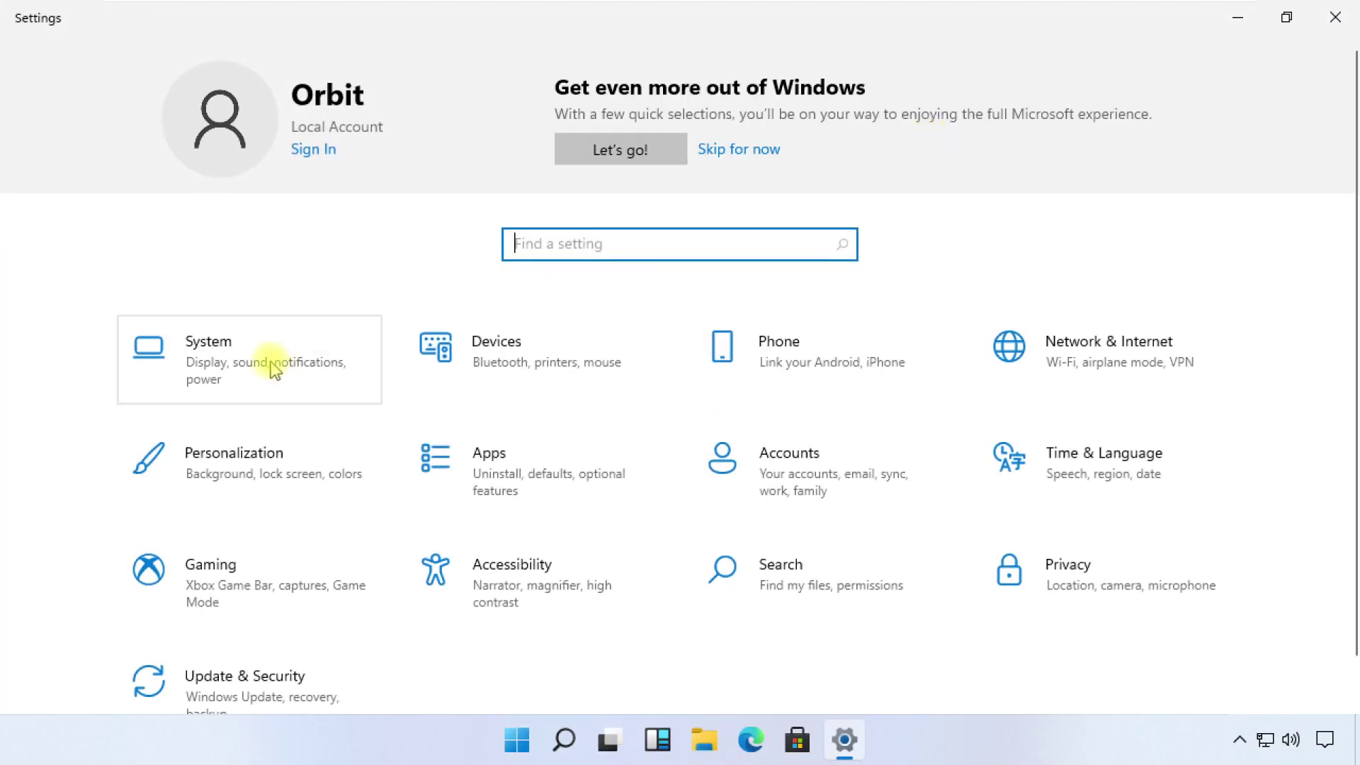
left_click(273, 367)
scroll(273, 364, "down", 3)
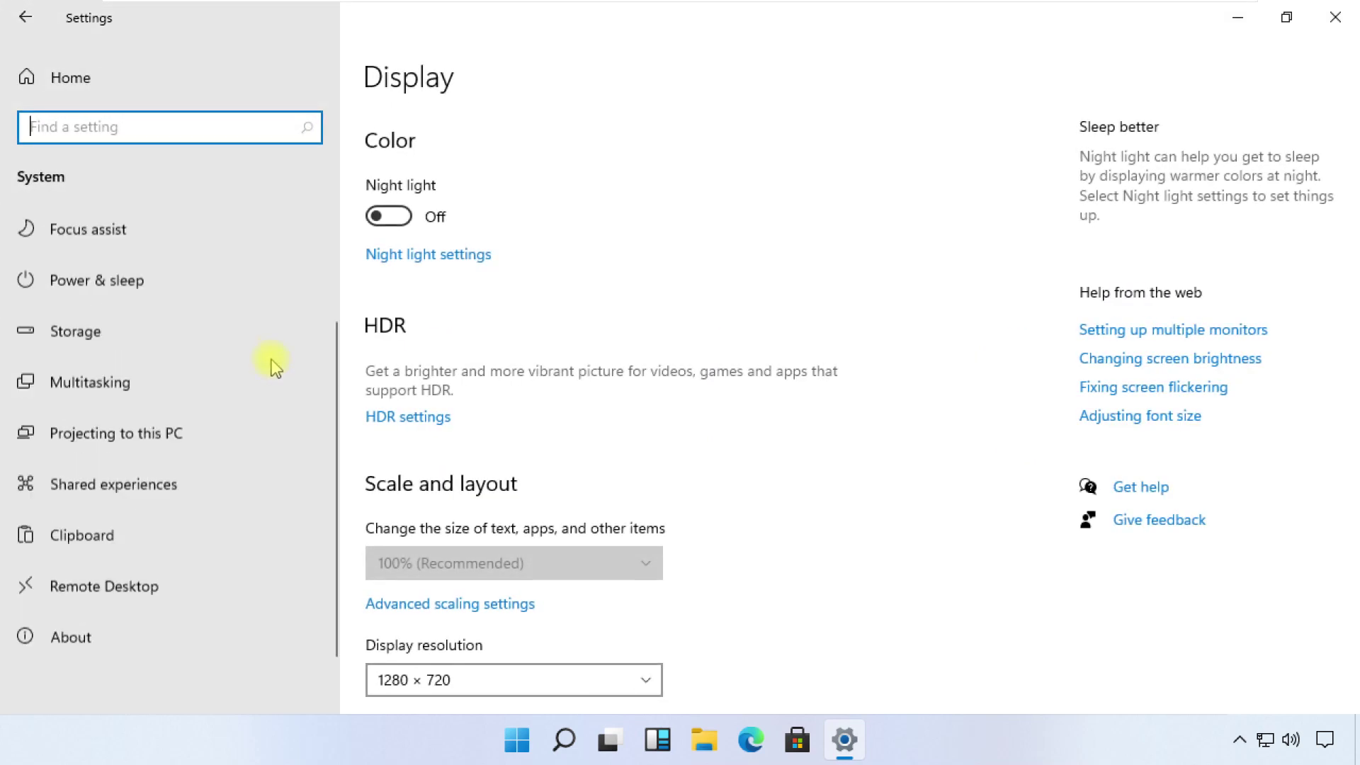
scroll(272, 359, "down", 1)
left_click(108, 620)
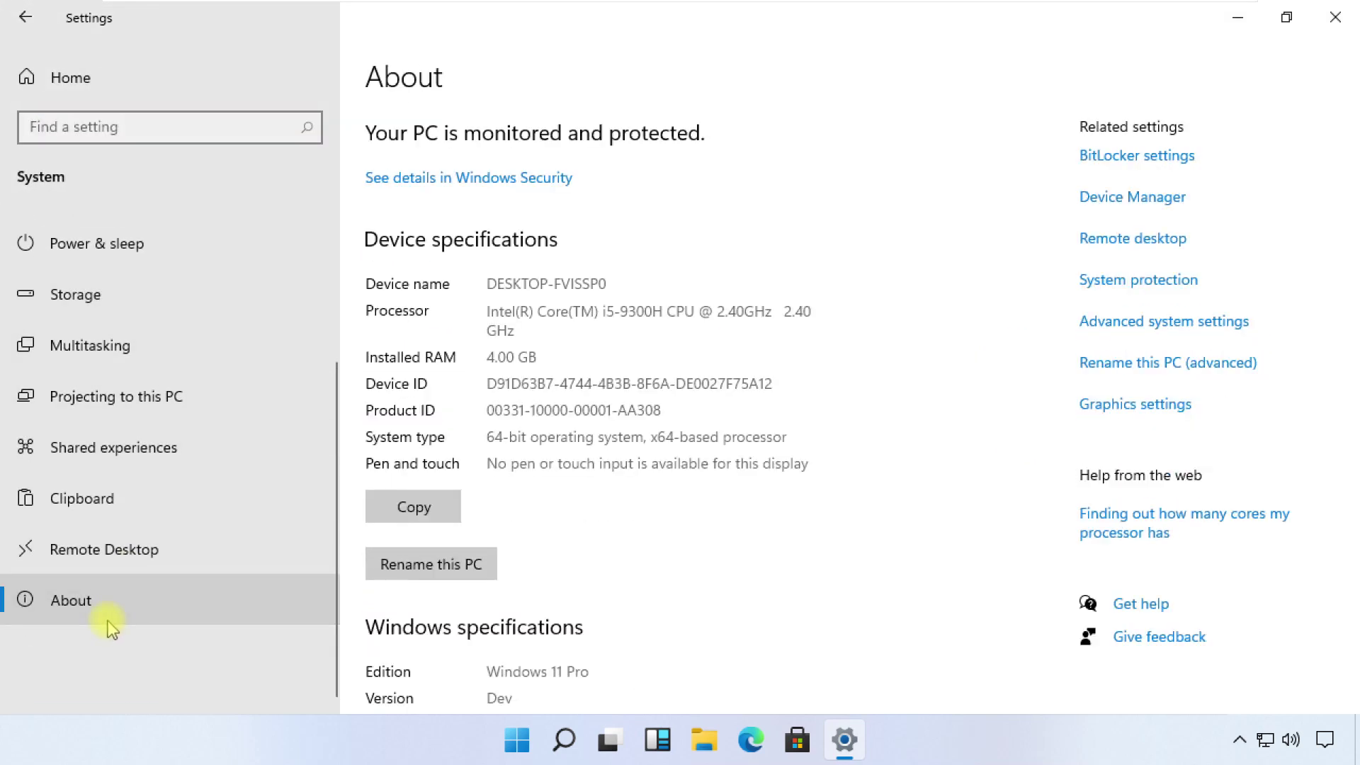
left_click(1178, 333)
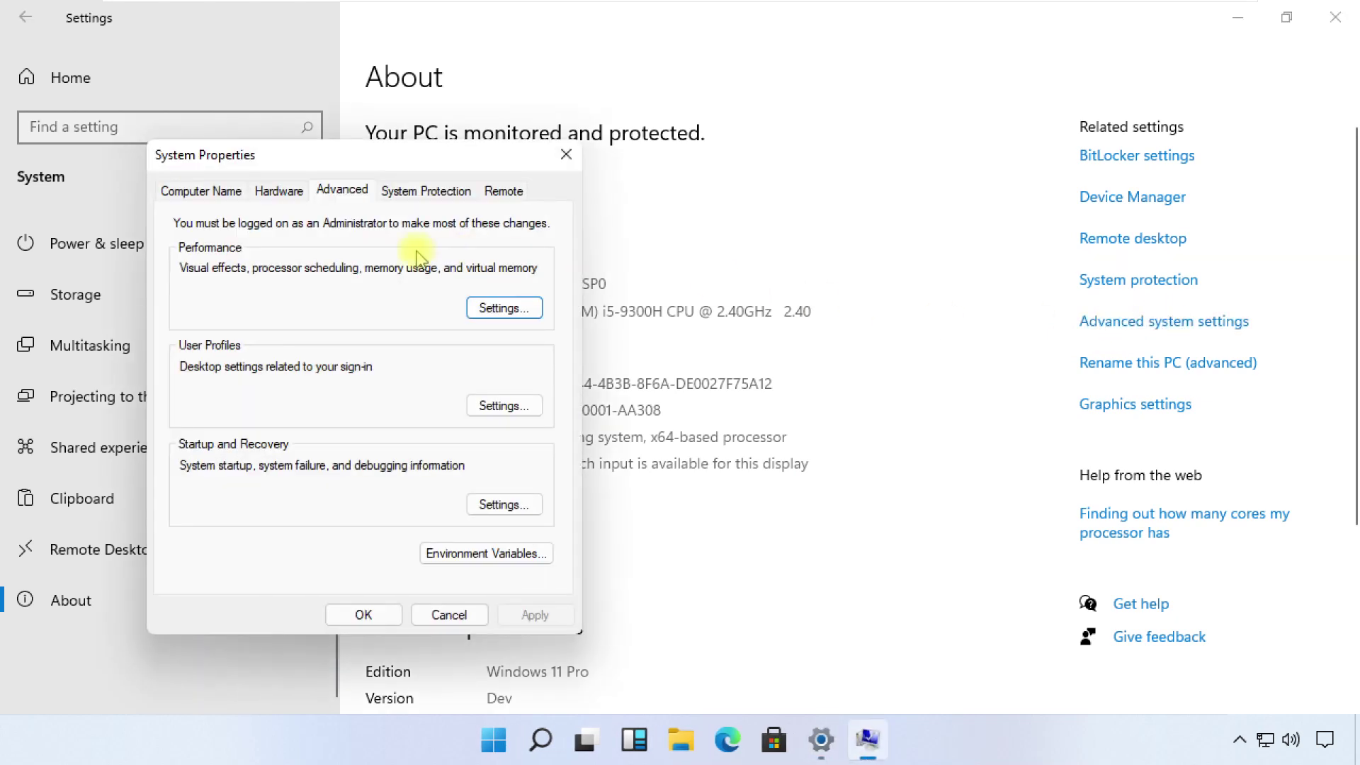
left_click(500, 312)
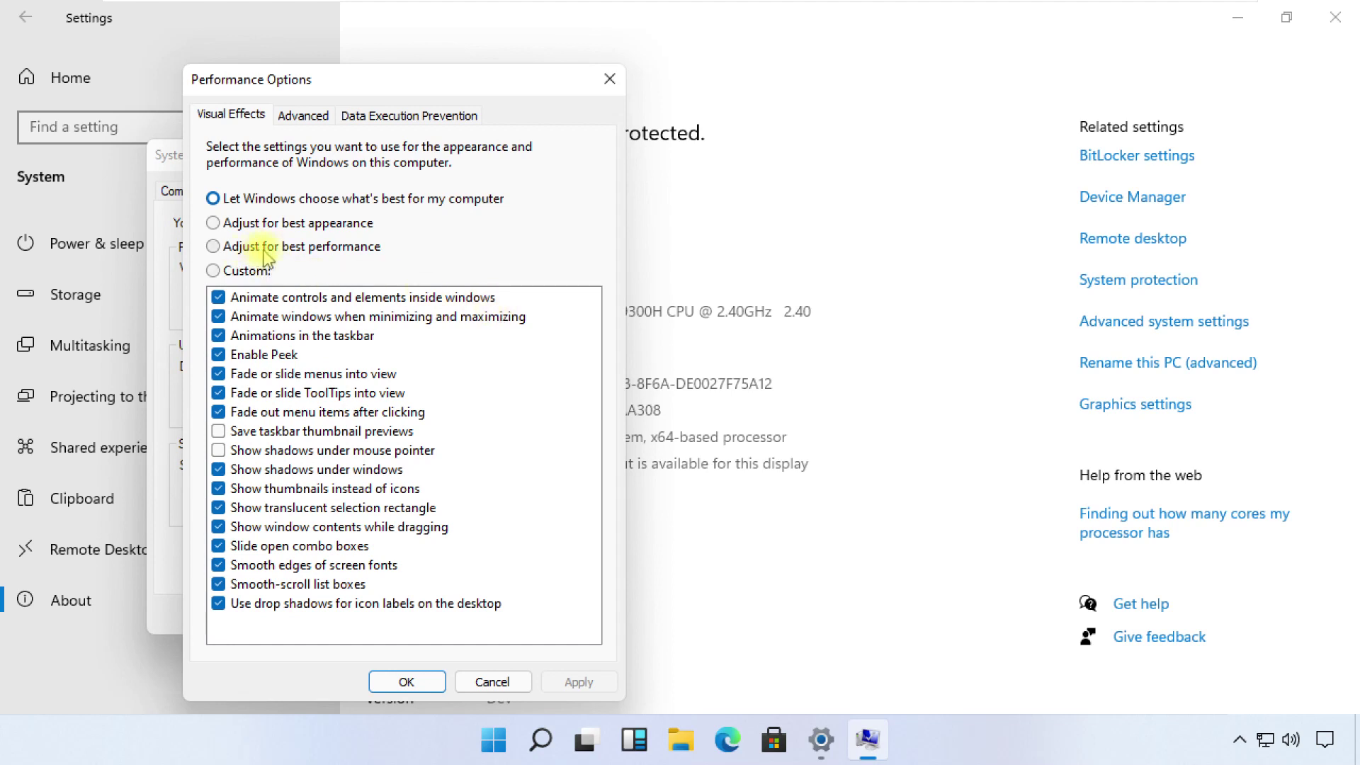
Adjust visual effects for best performance keeping pointer shadows, apply, and close back to the desktop.
left_click(215, 247)
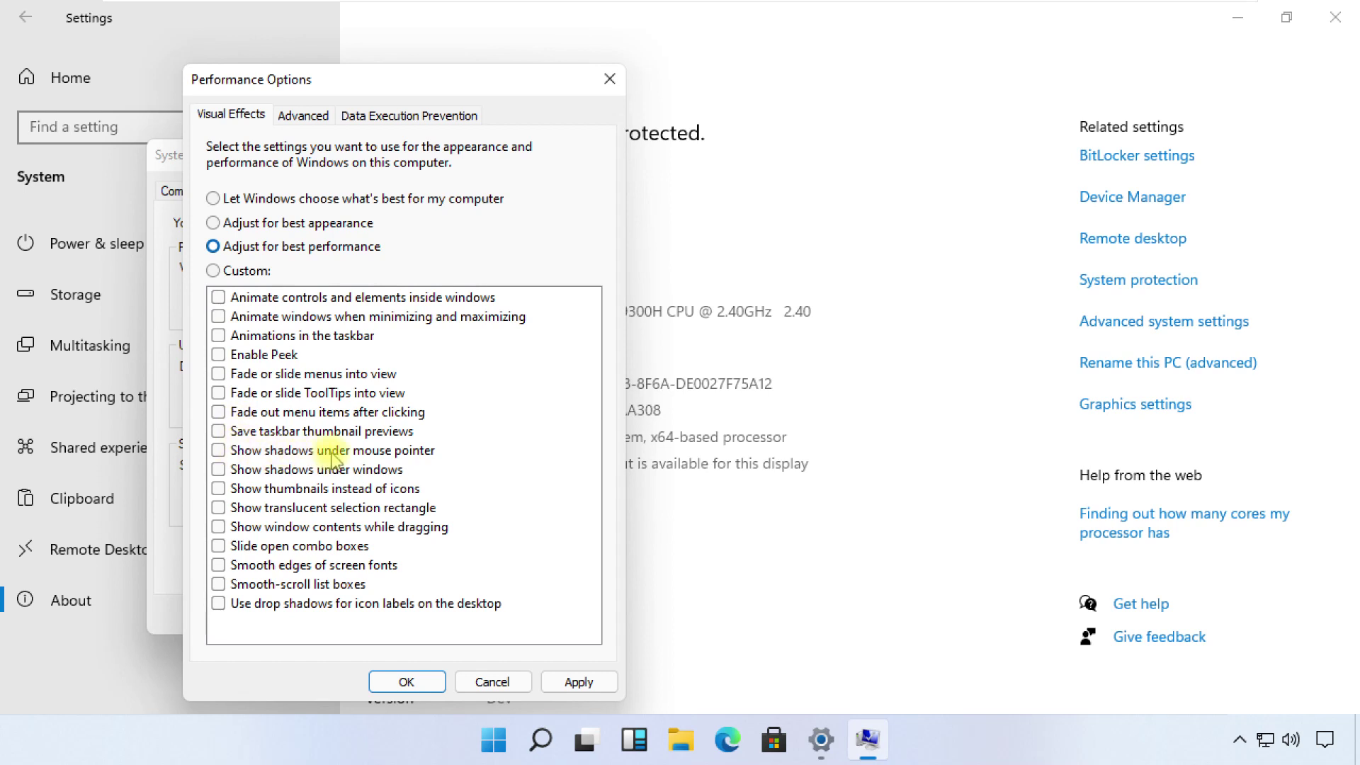
left_click(219, 451)
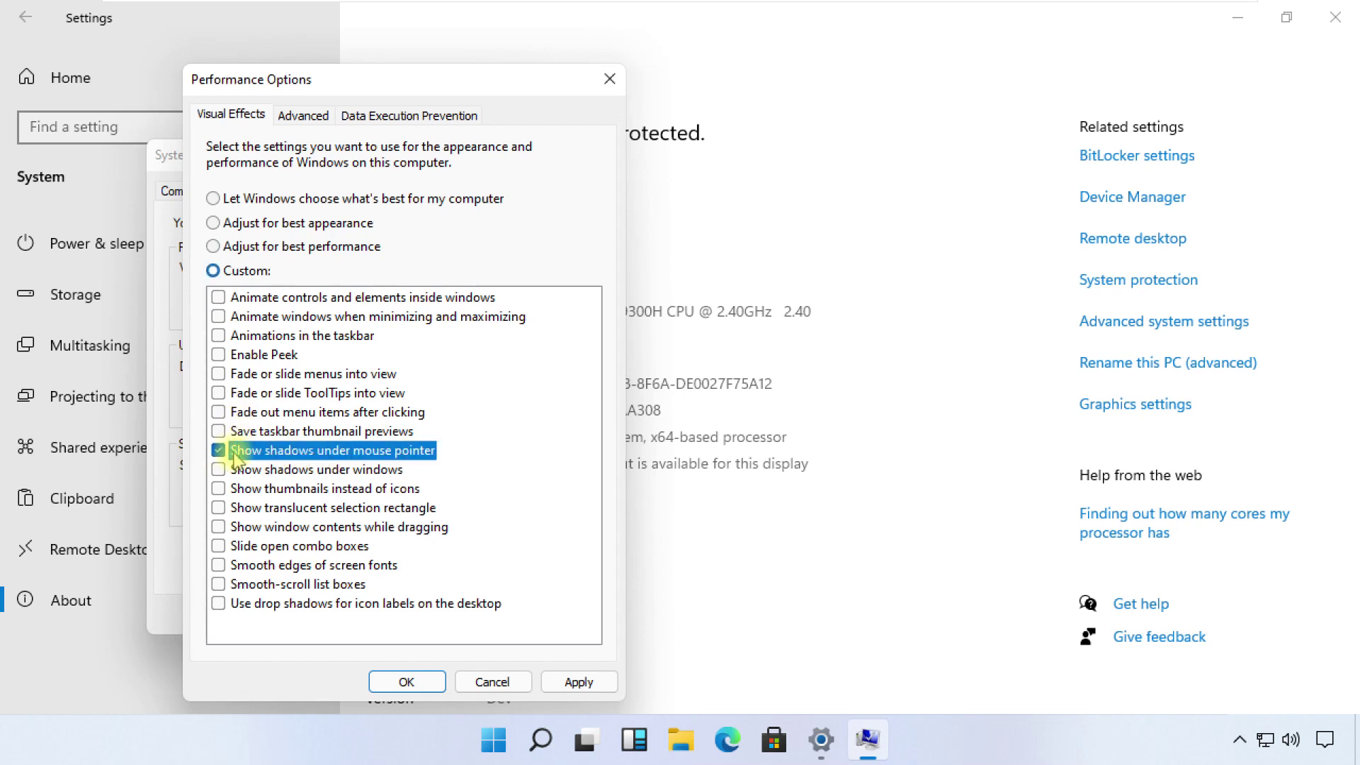
left_click(578, 681)
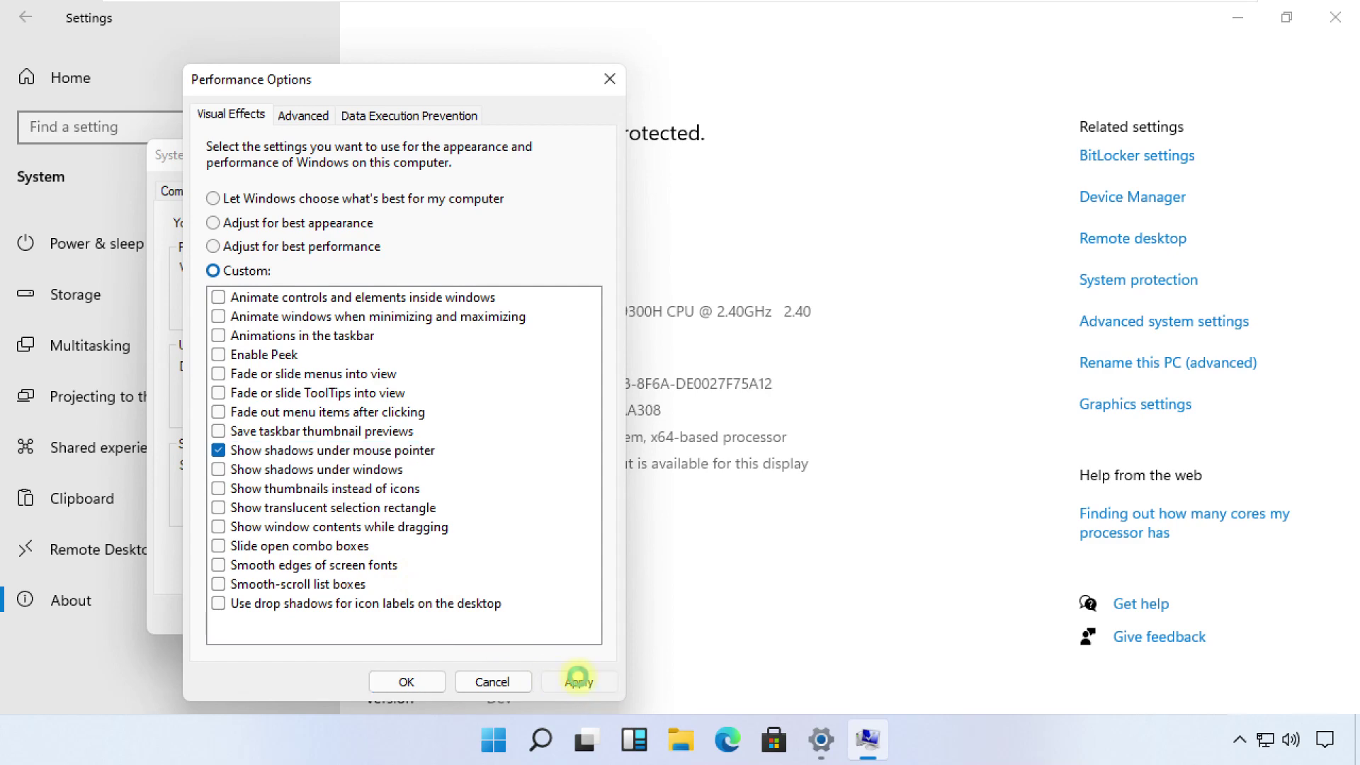
left_click(414, 681)
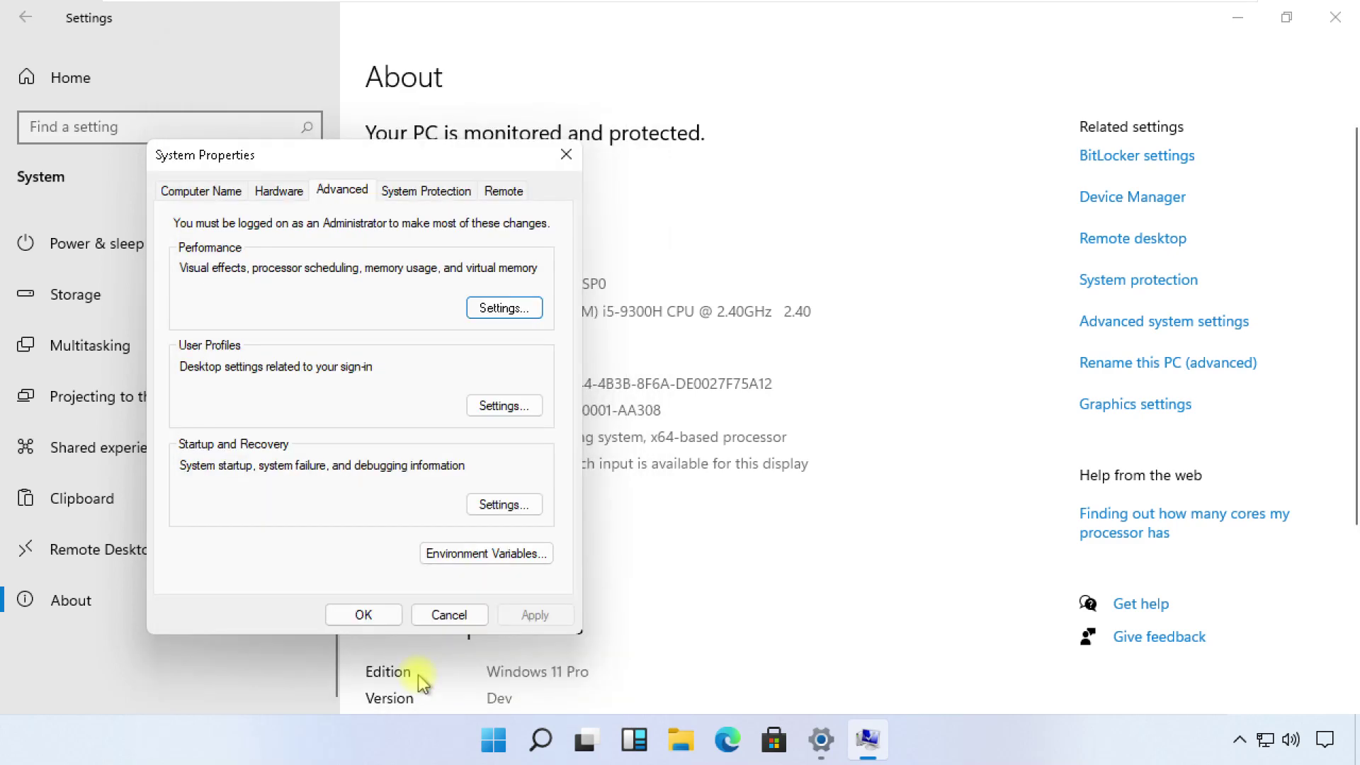
left_click(363, 616)
left_click(1336, 17)
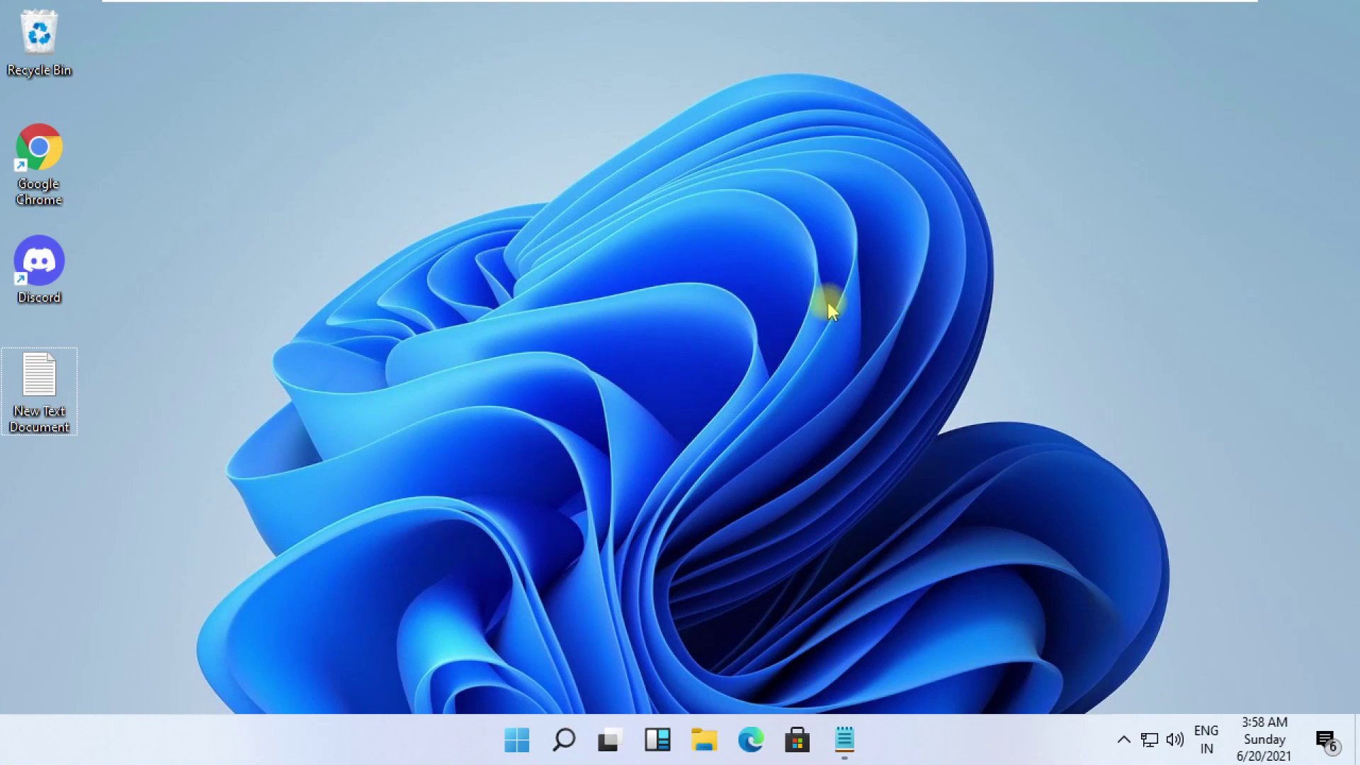
Launch Command Prompt as administrator from search and accept the UAC prompt.
left_click(565, 740)
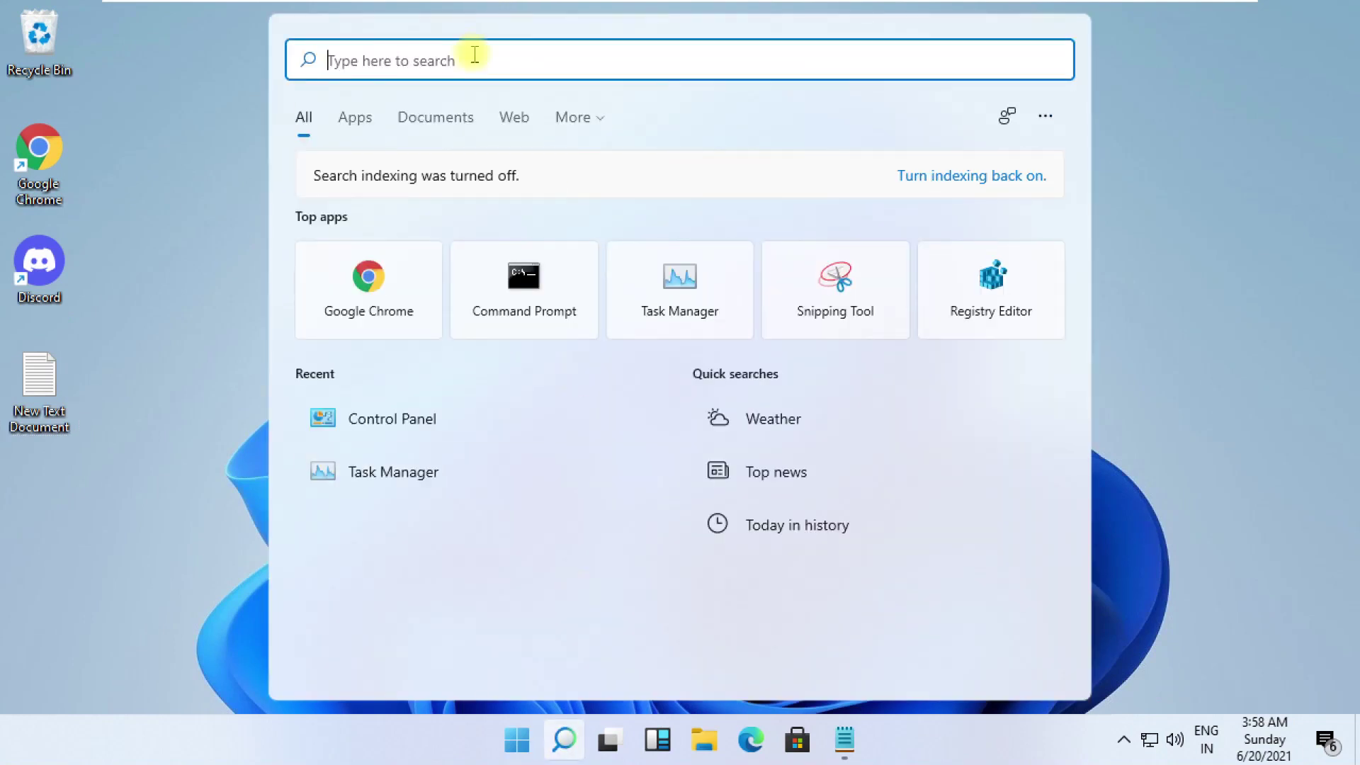
type("cmd")
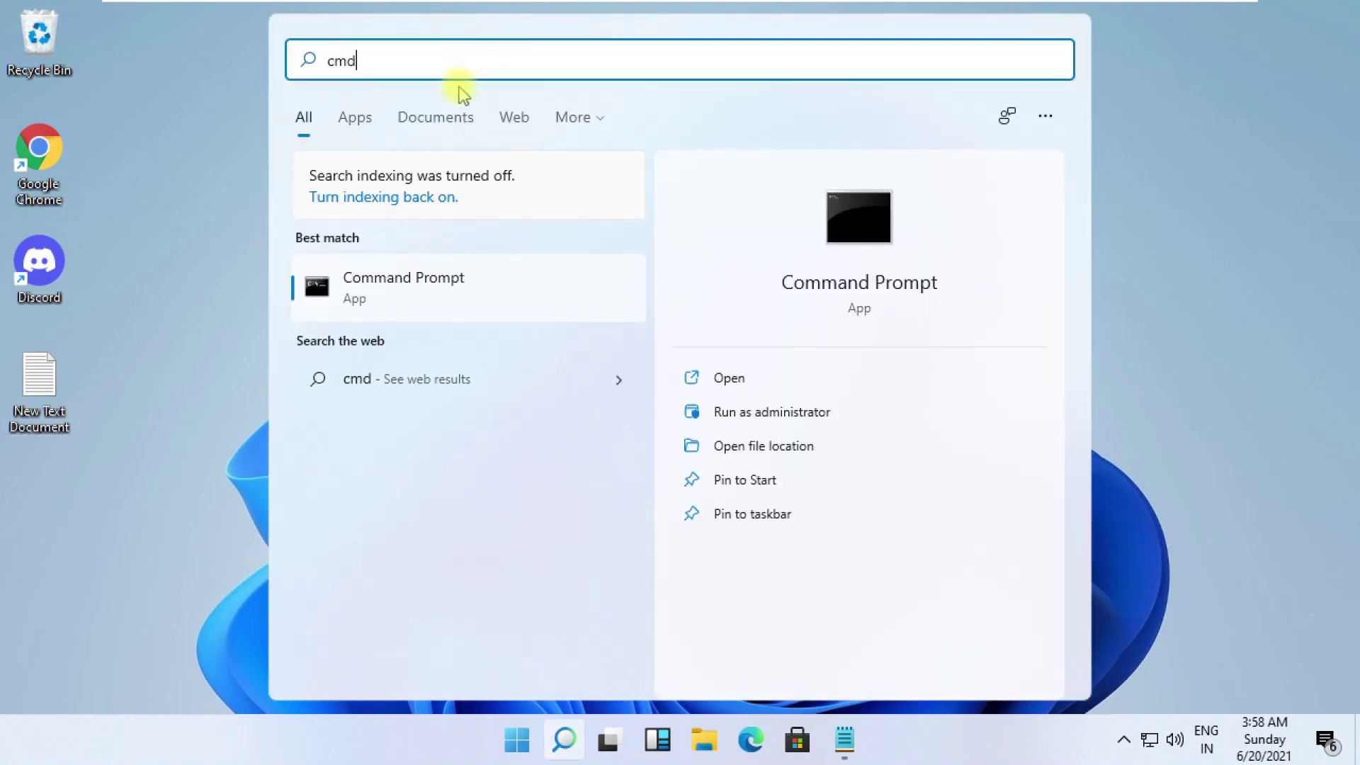
right_click(414, 288)
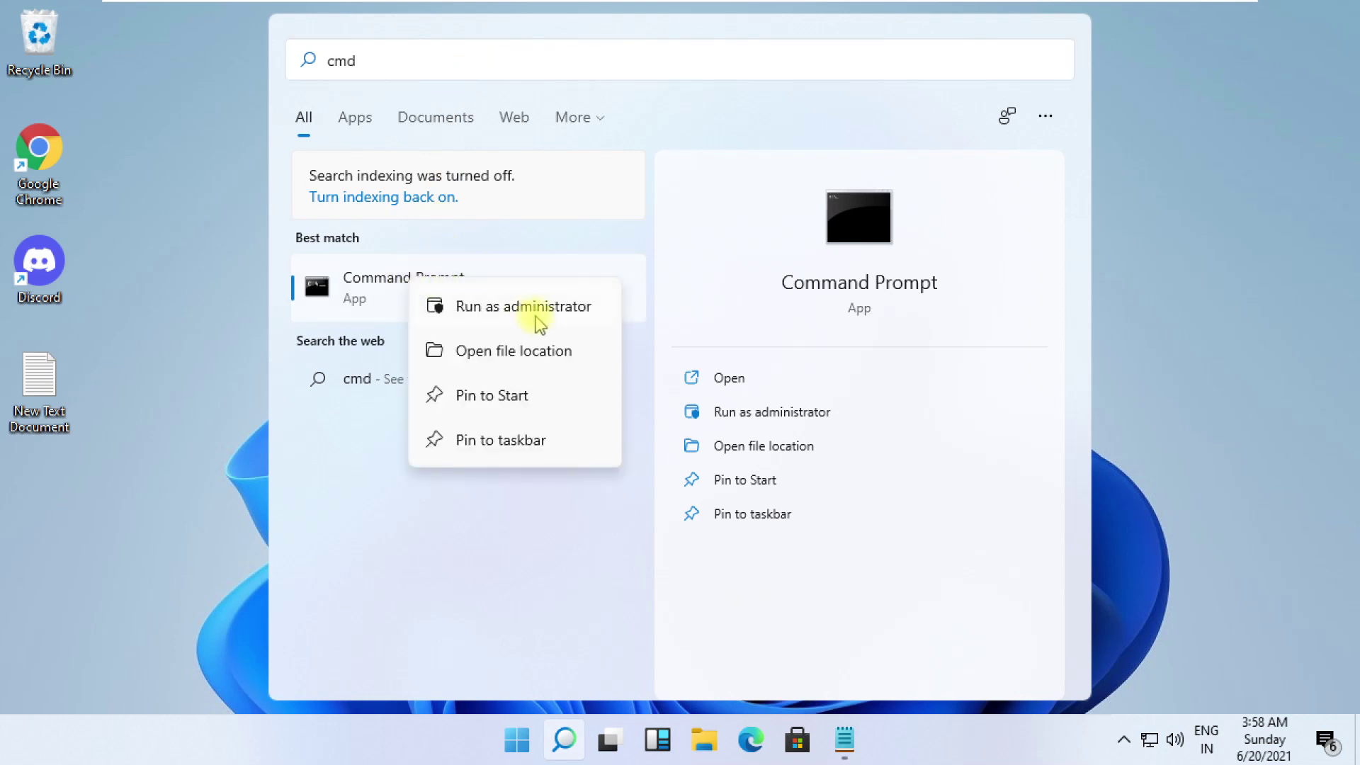
left_click(519, 308)
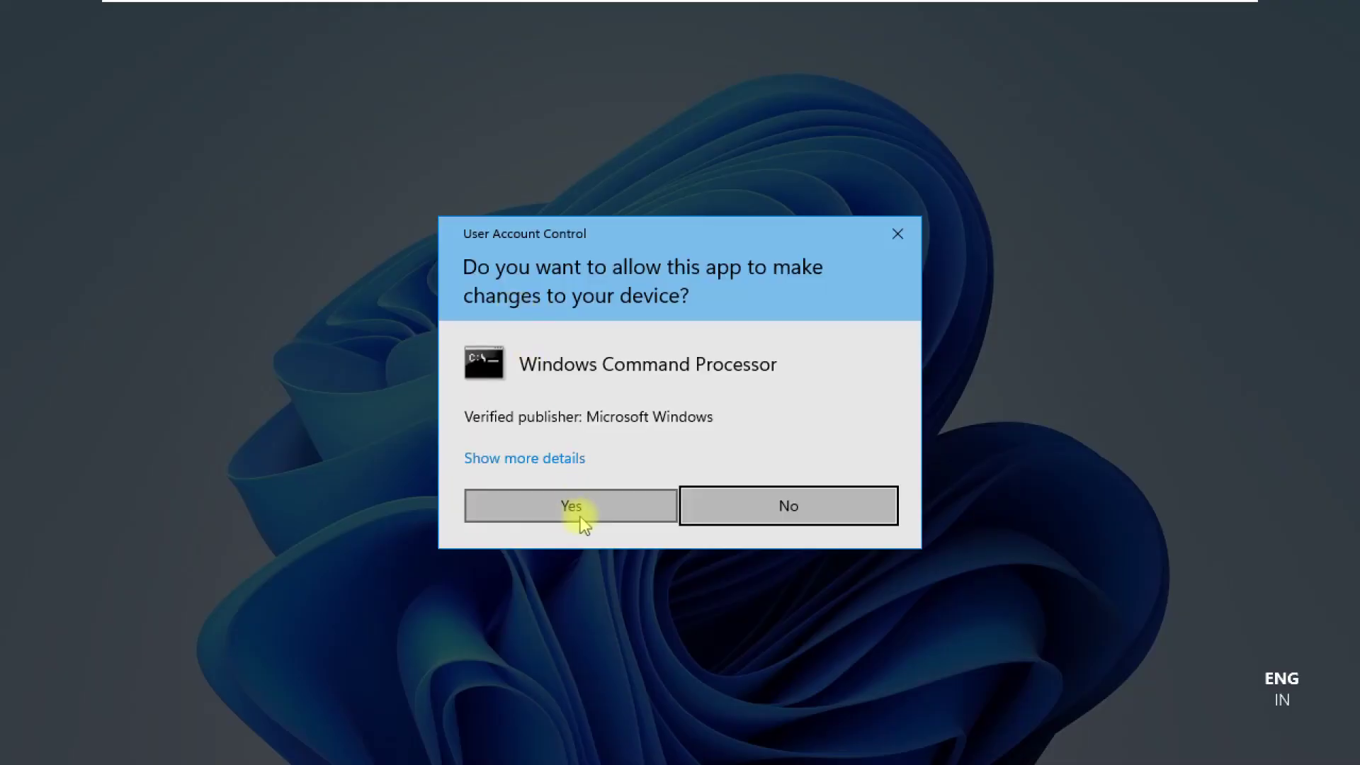
left_click(581, 517)
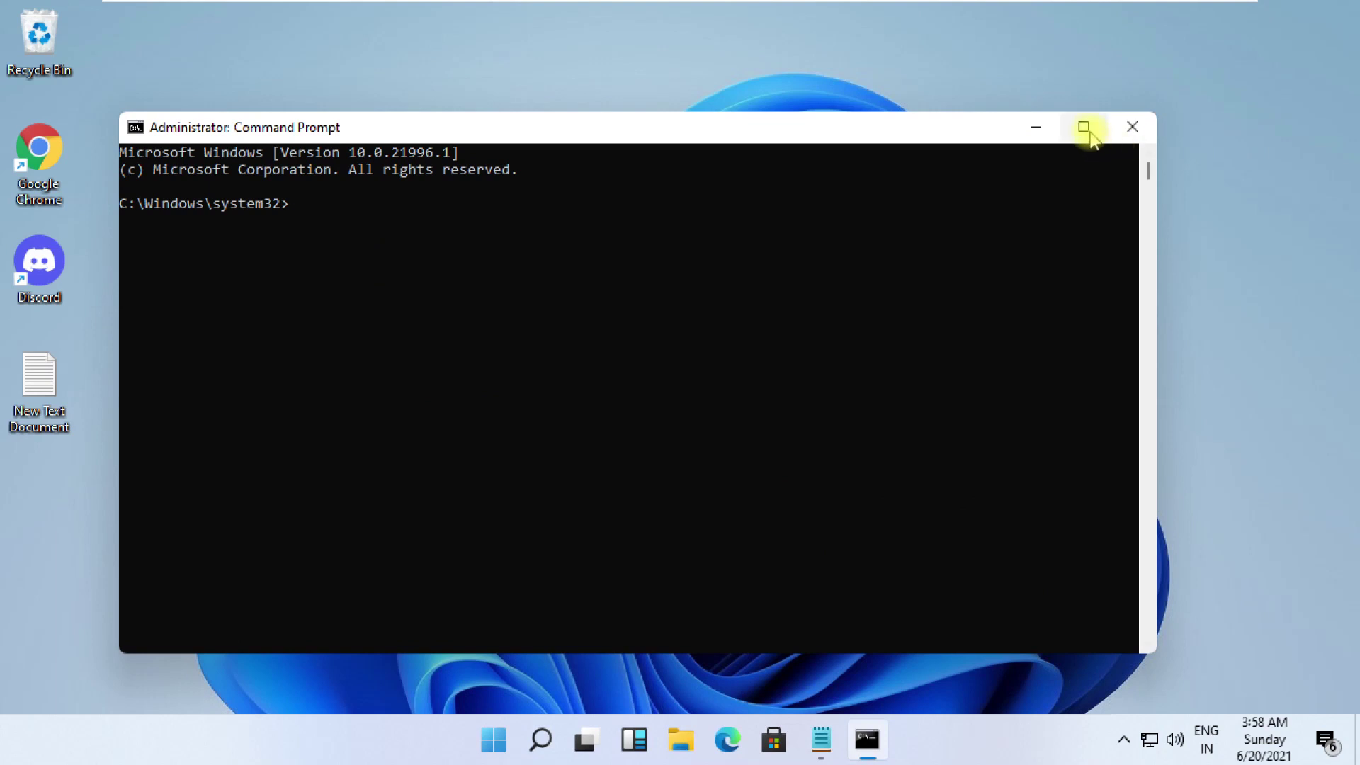
Run sfc /scanfile and sfc /verifyfile on ieframe.dll in the maximized console.
left_click(1084, 127)
type("cl")
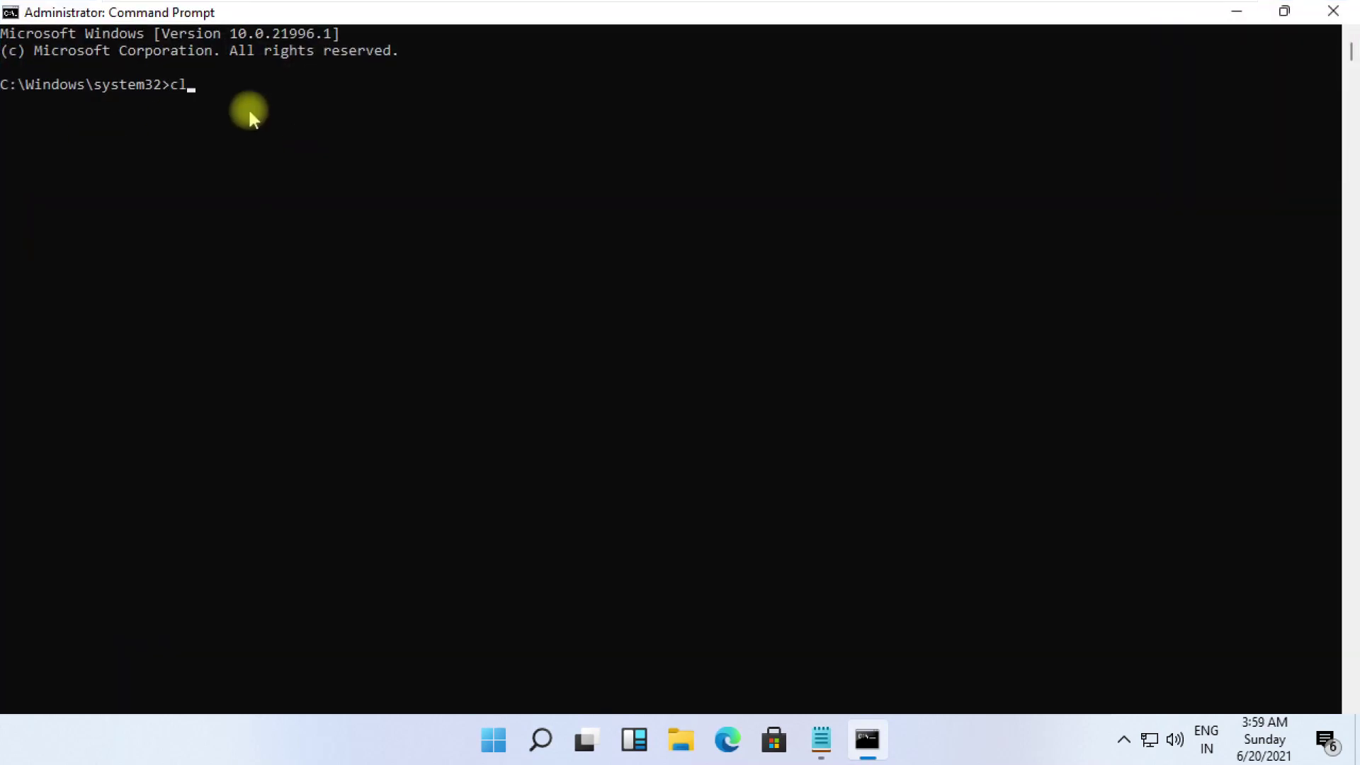
type("s")
key("Return")
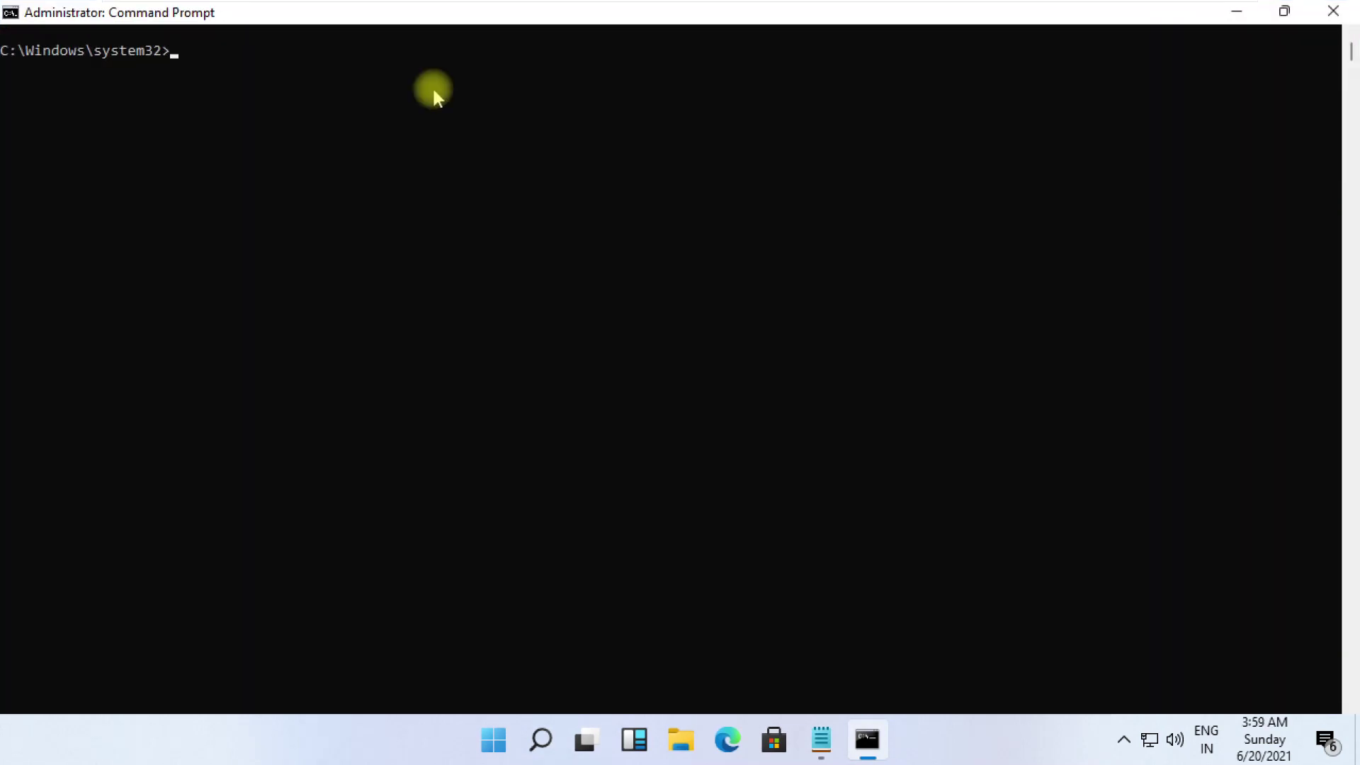
type("prompt")
key("Return")
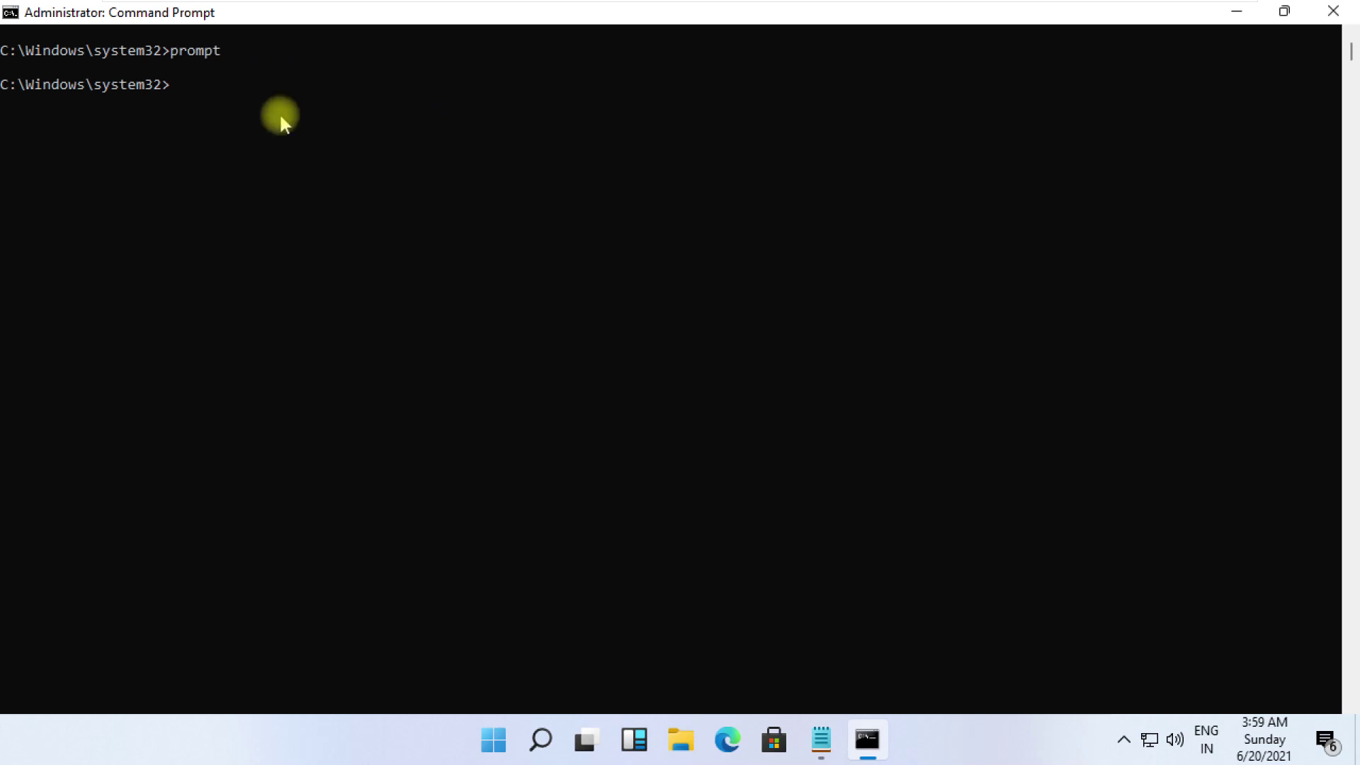
type("sfc /scanfile=c:\\windows\\system32\\ieframe.dll")
key("Return")
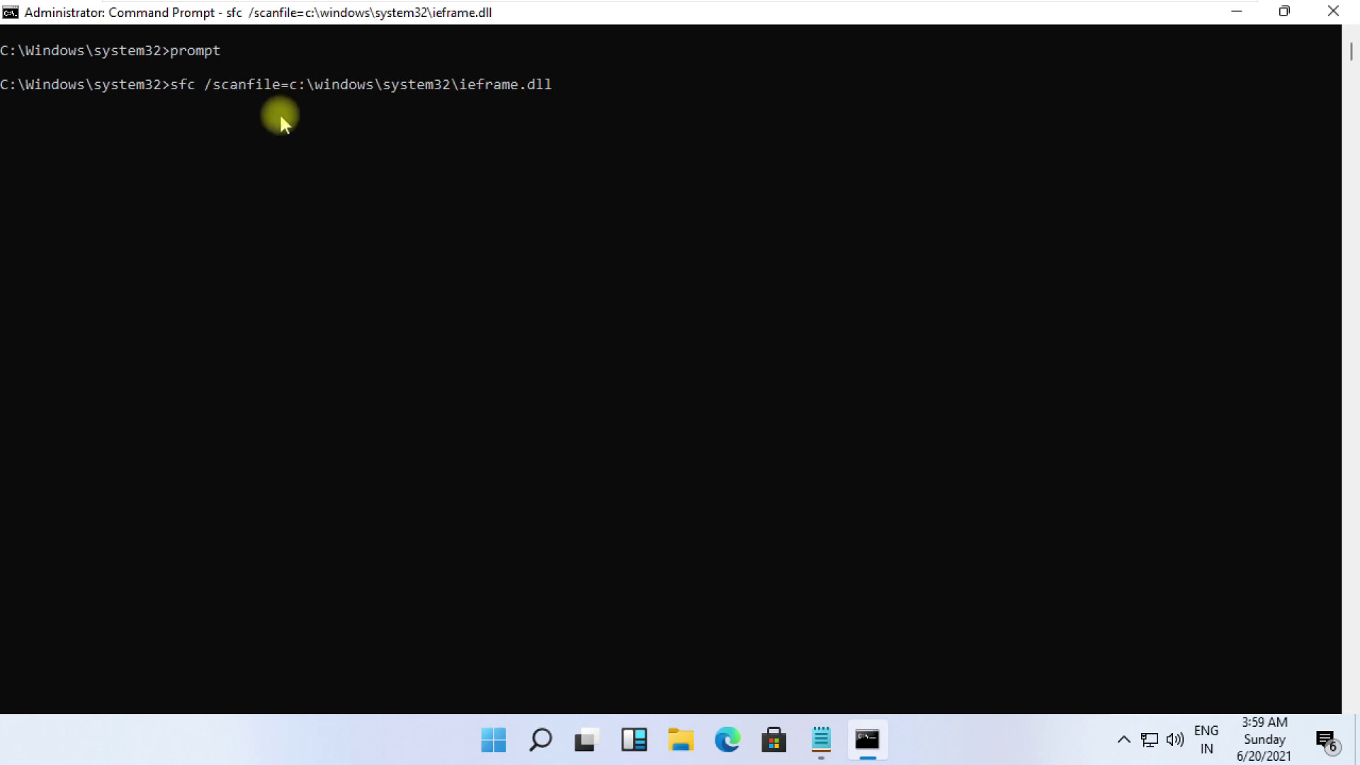
type("sfc /verifyfile=c:\\windows\\system32\\ieframe.dll")
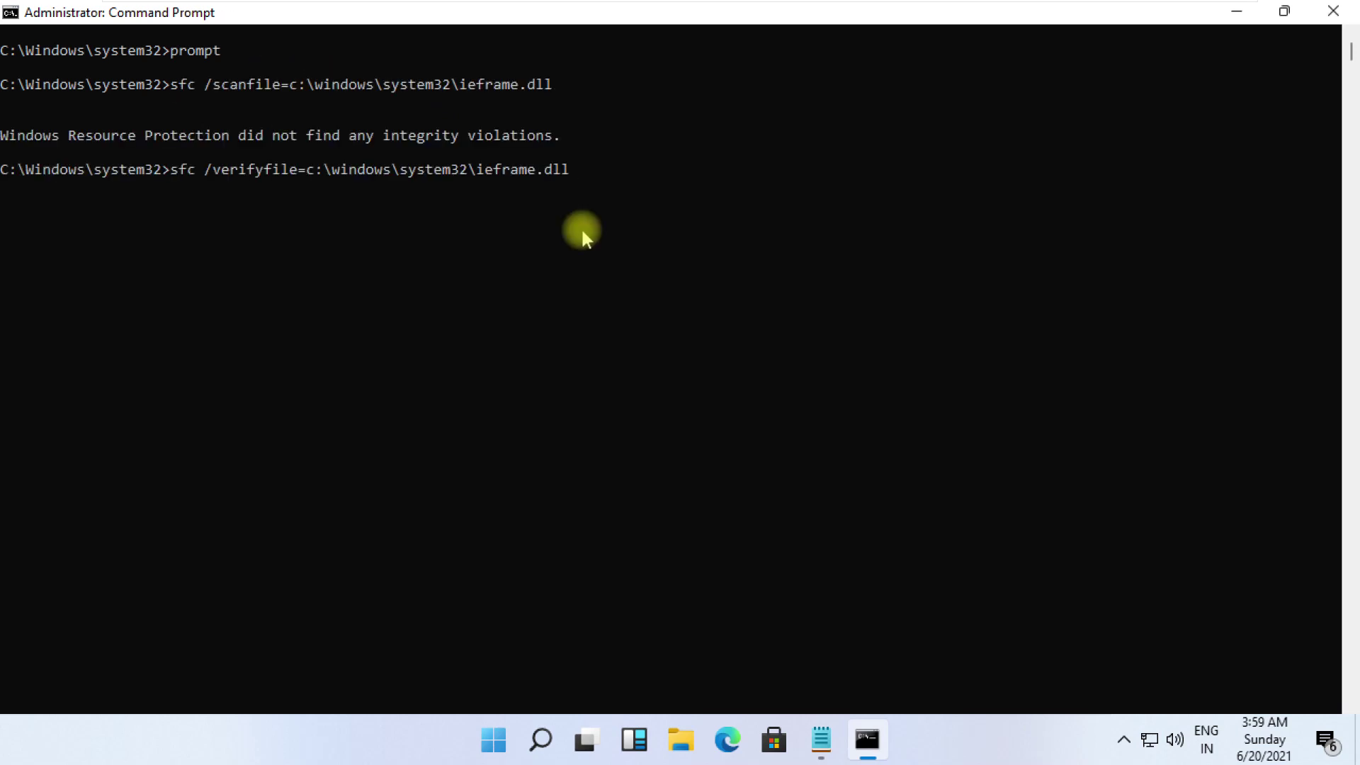
key("Return")
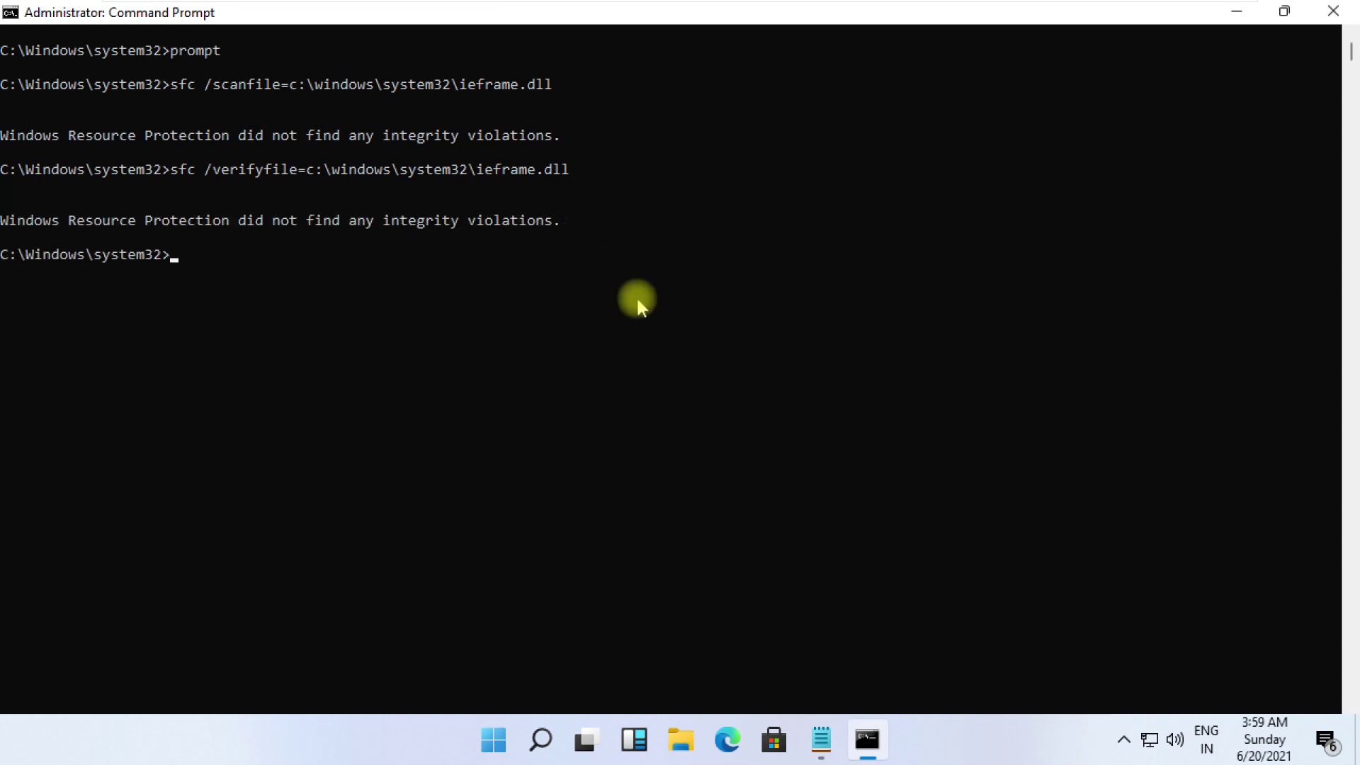
type("assoc")
Run chkdsk and sfc /scannow, clear the console with cls, and close it.
key("Return")
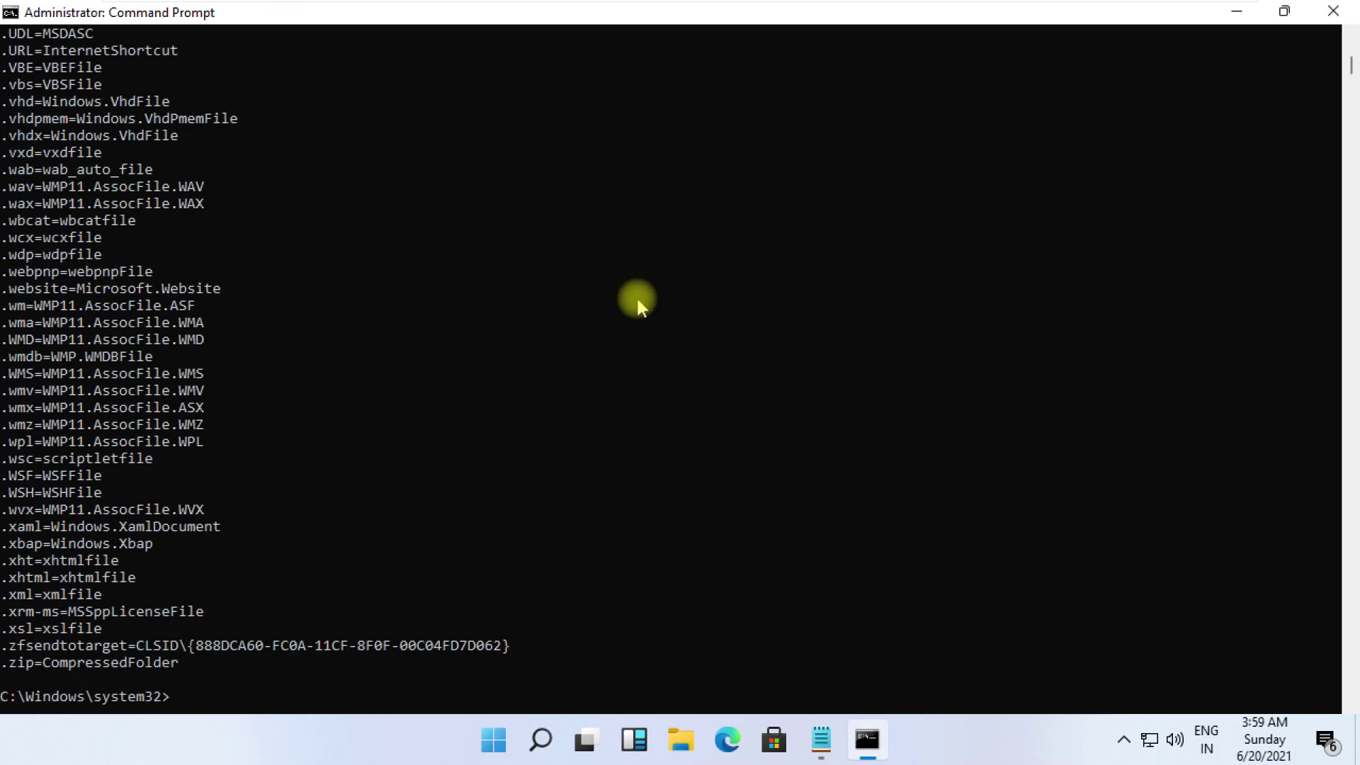
scroll(637, 295, "down", 3)
scroll(636, 297, "down", 3)
scroll(637, 298, "down", 1)
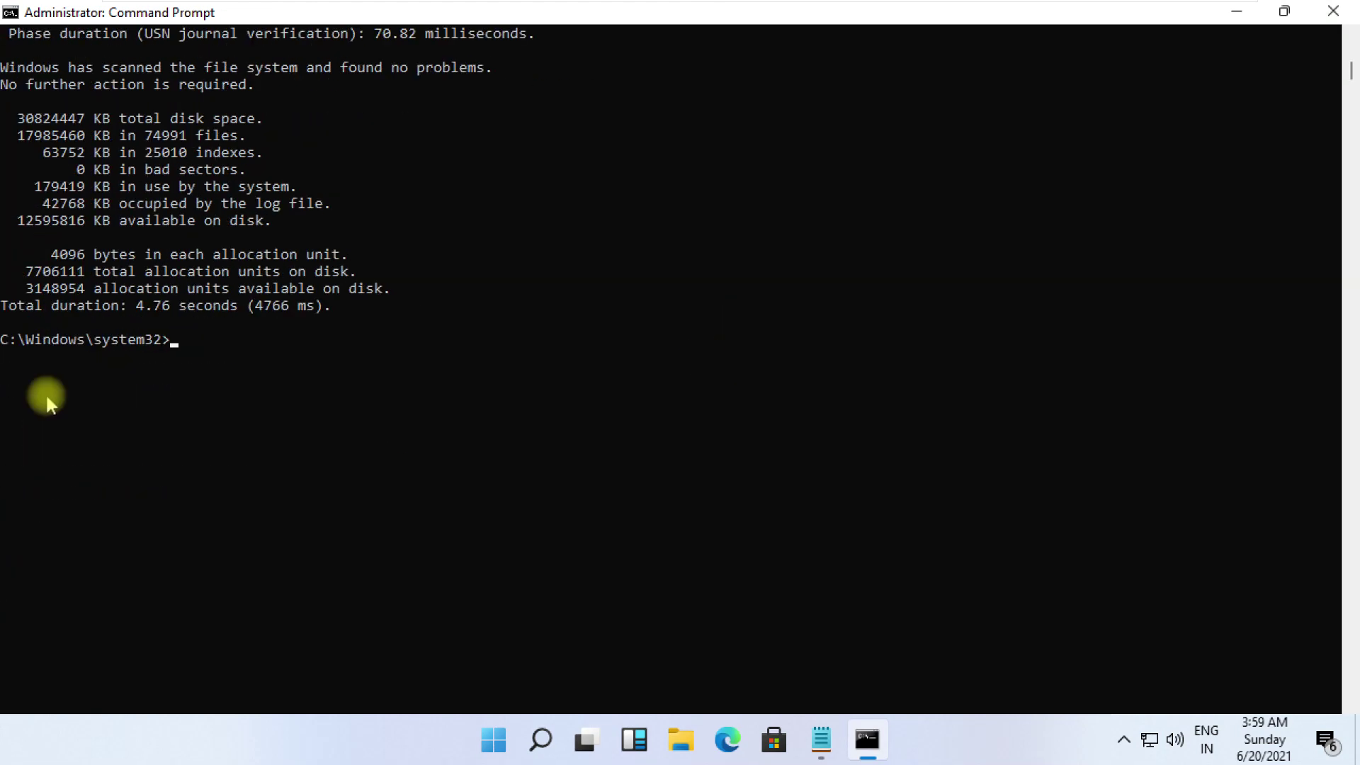
type("sfc /scannow")
key("Return")
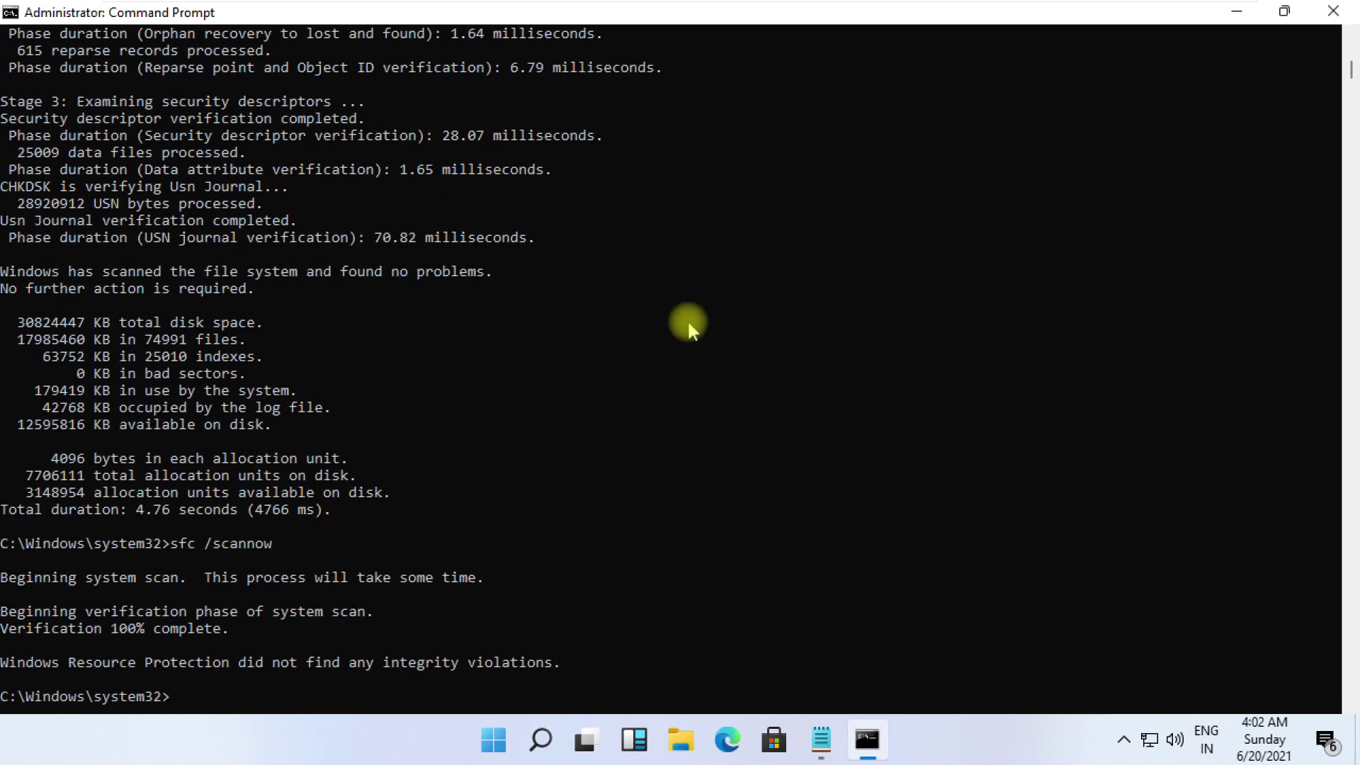
scroll(745, 328, "down", 3)
scroll(813, 327, "down", 5)
scroll(839, 328, "down", 3)
type("cls")
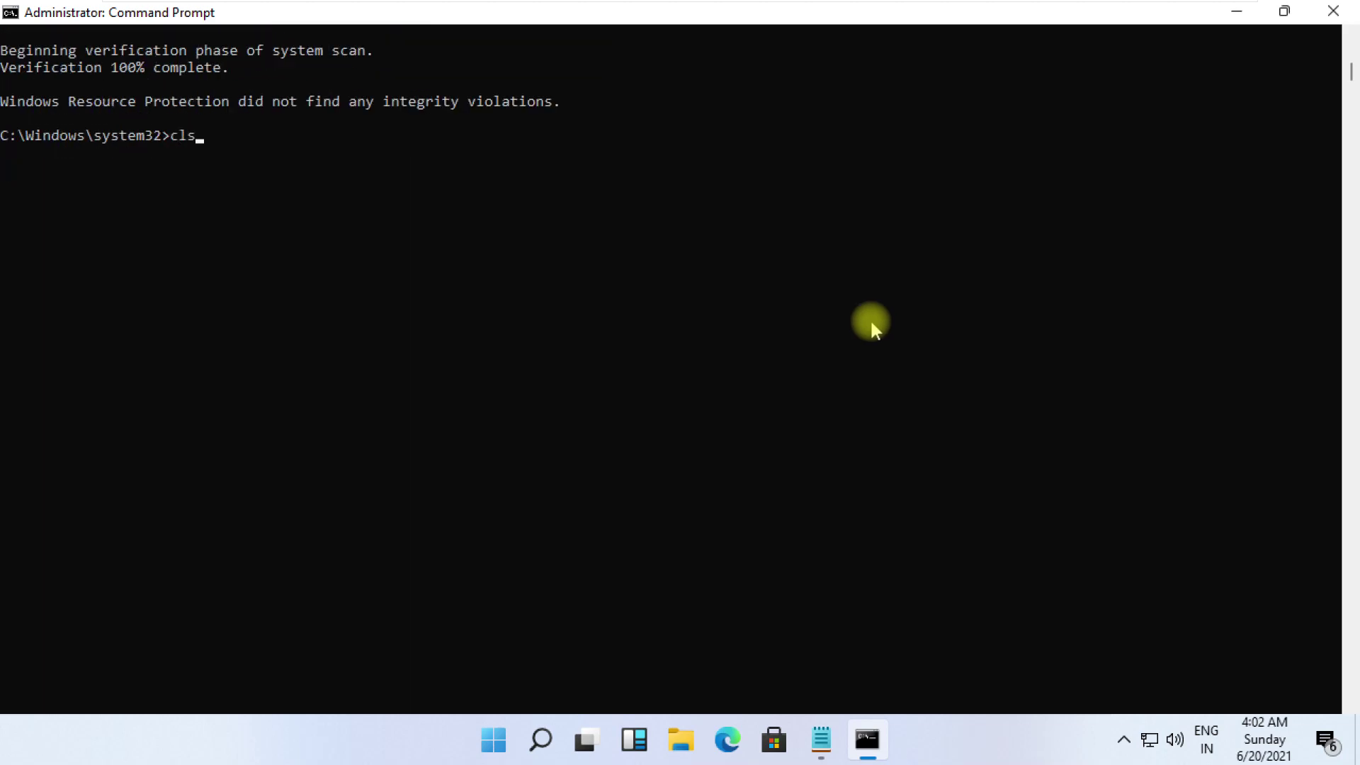
key("Return")
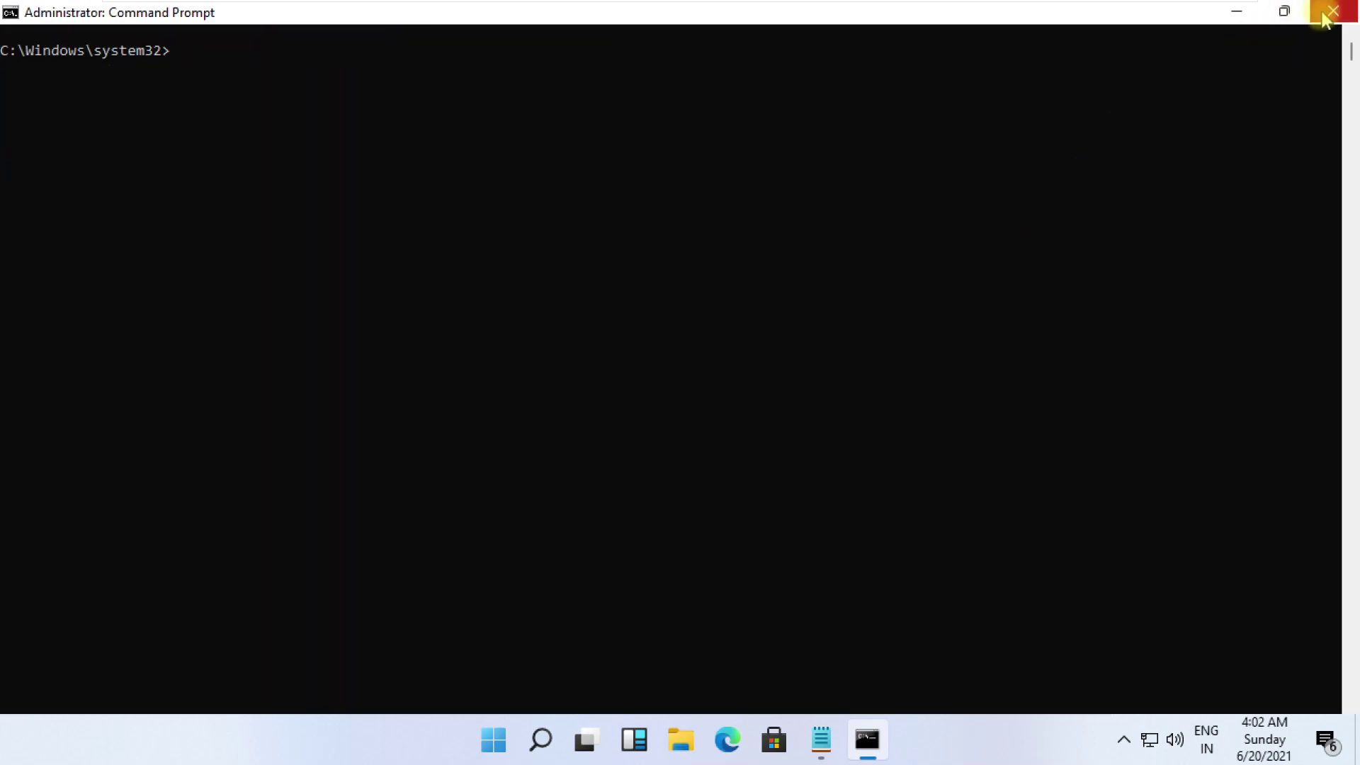
left_click(1332, 14)
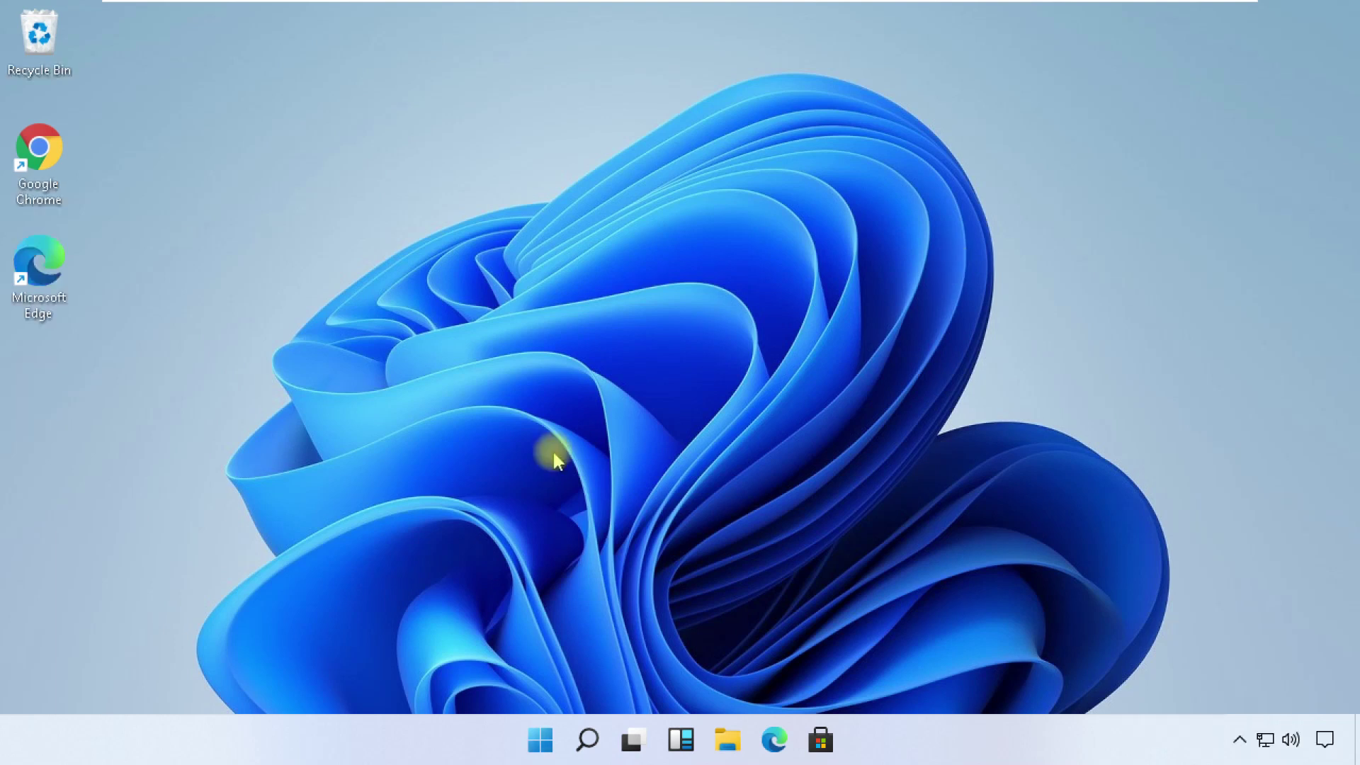
Open the user Temp folder by entering %temp% in the Run dialog.
left_click(585, 743)
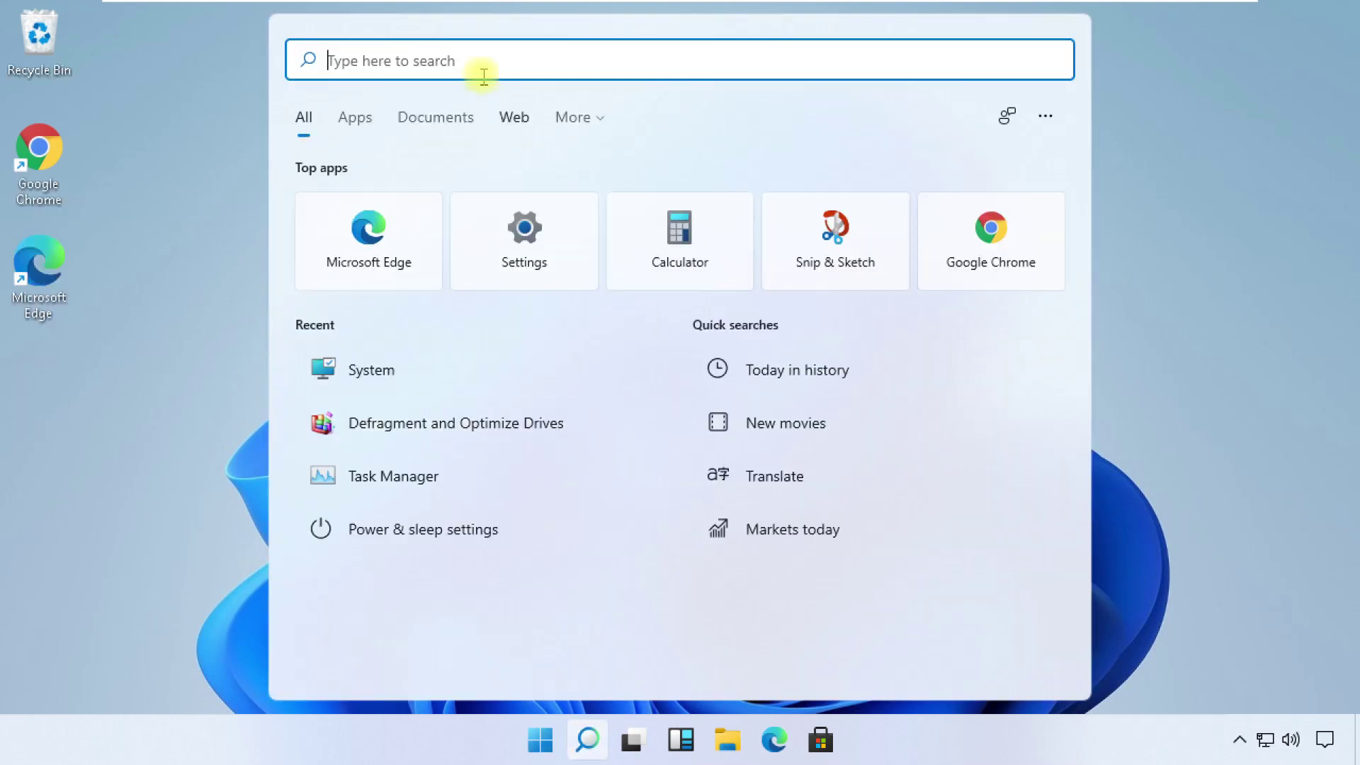
type("run")
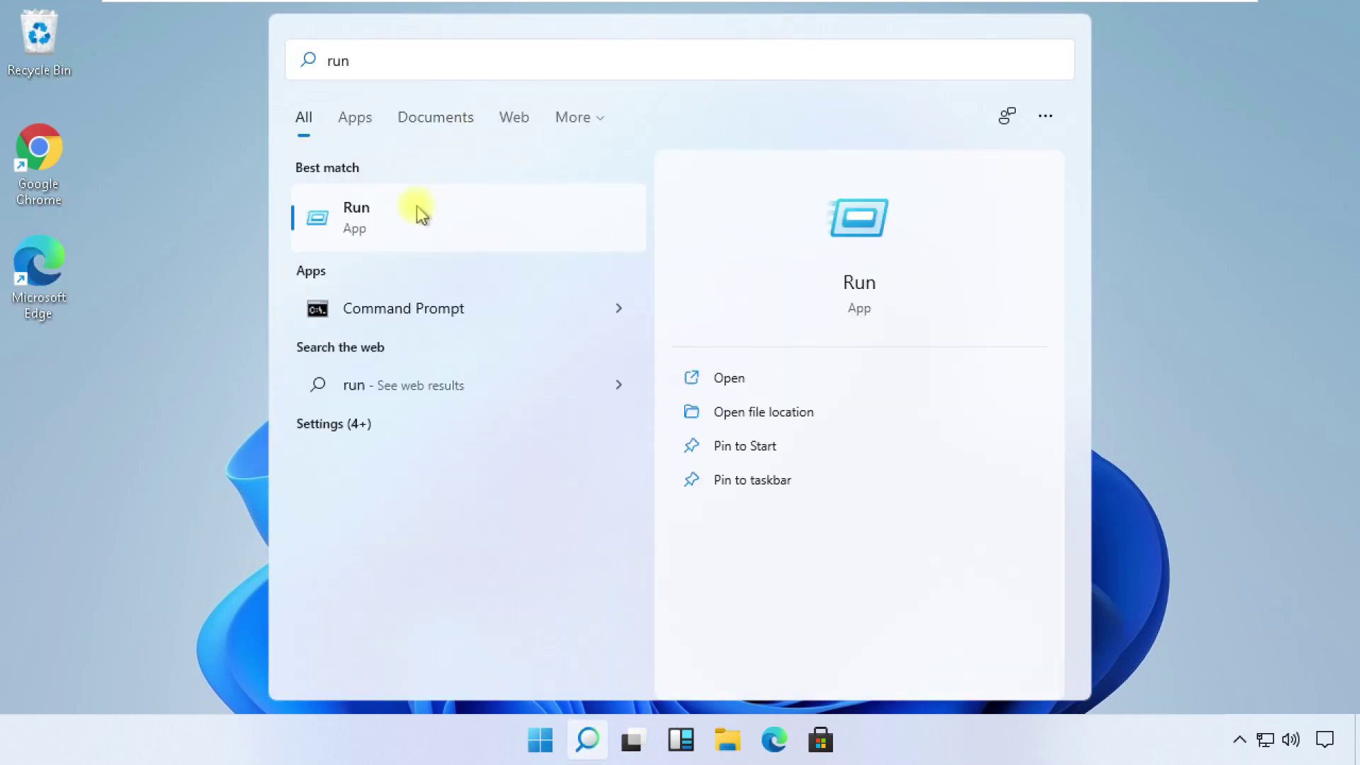
left_click(418, 212)
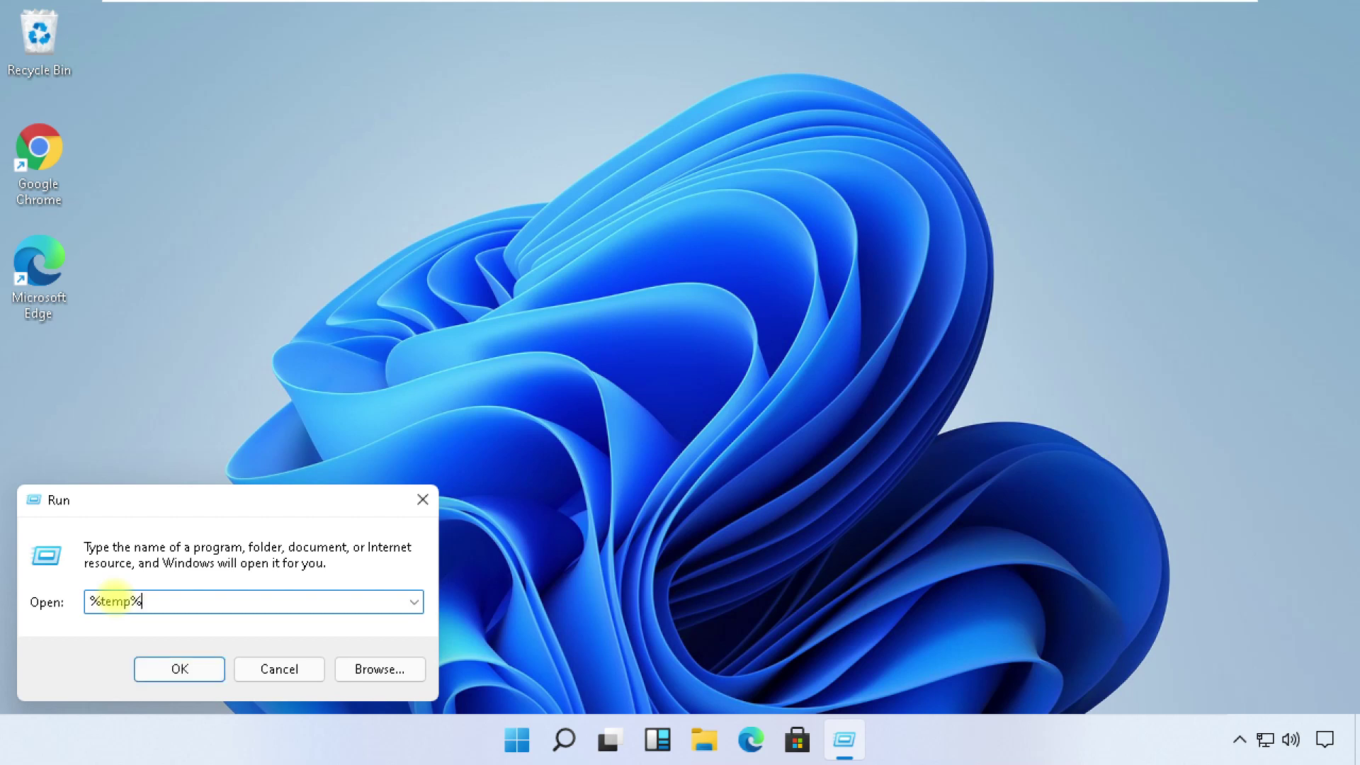
left_click(181, 668)
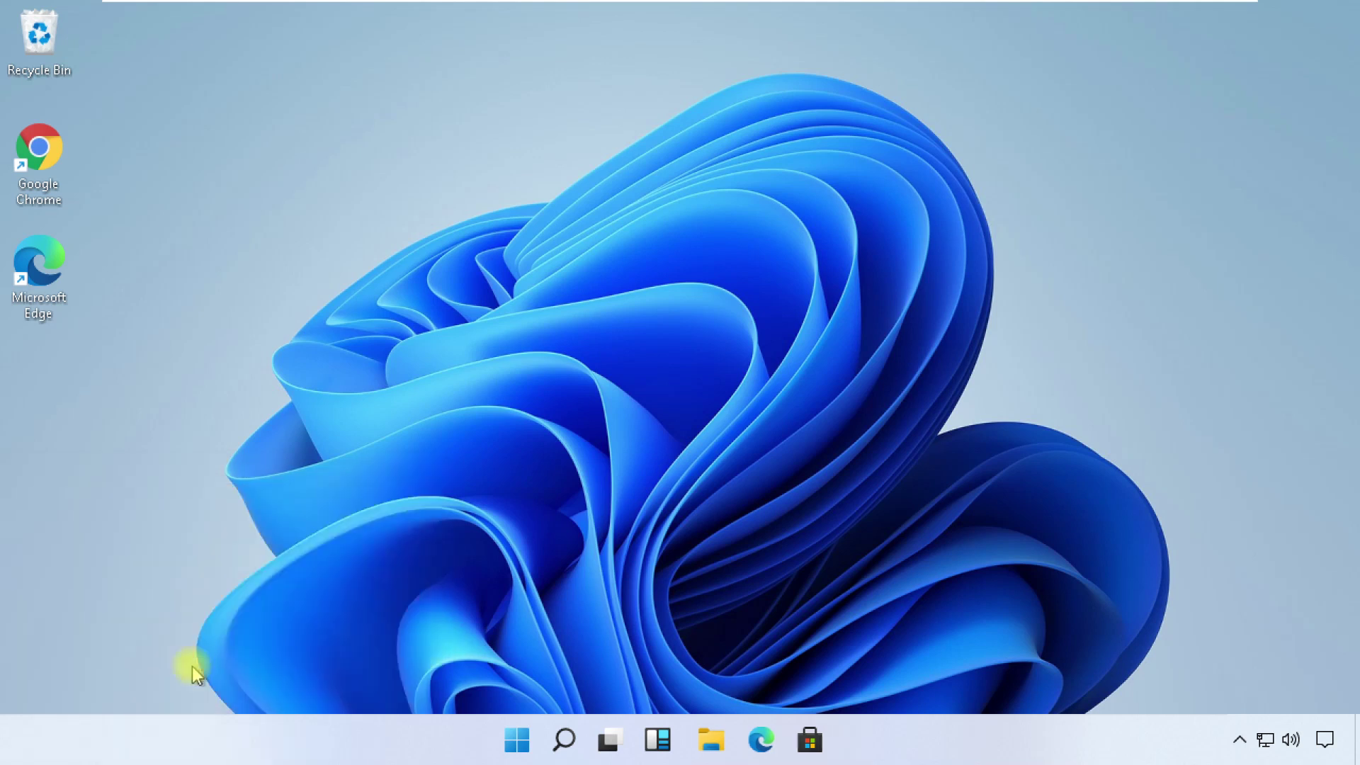
scroll(430, 543, "down", 4)
Select and delete every item in Temp, skipping the one in-use file.
left_click(435, 542)
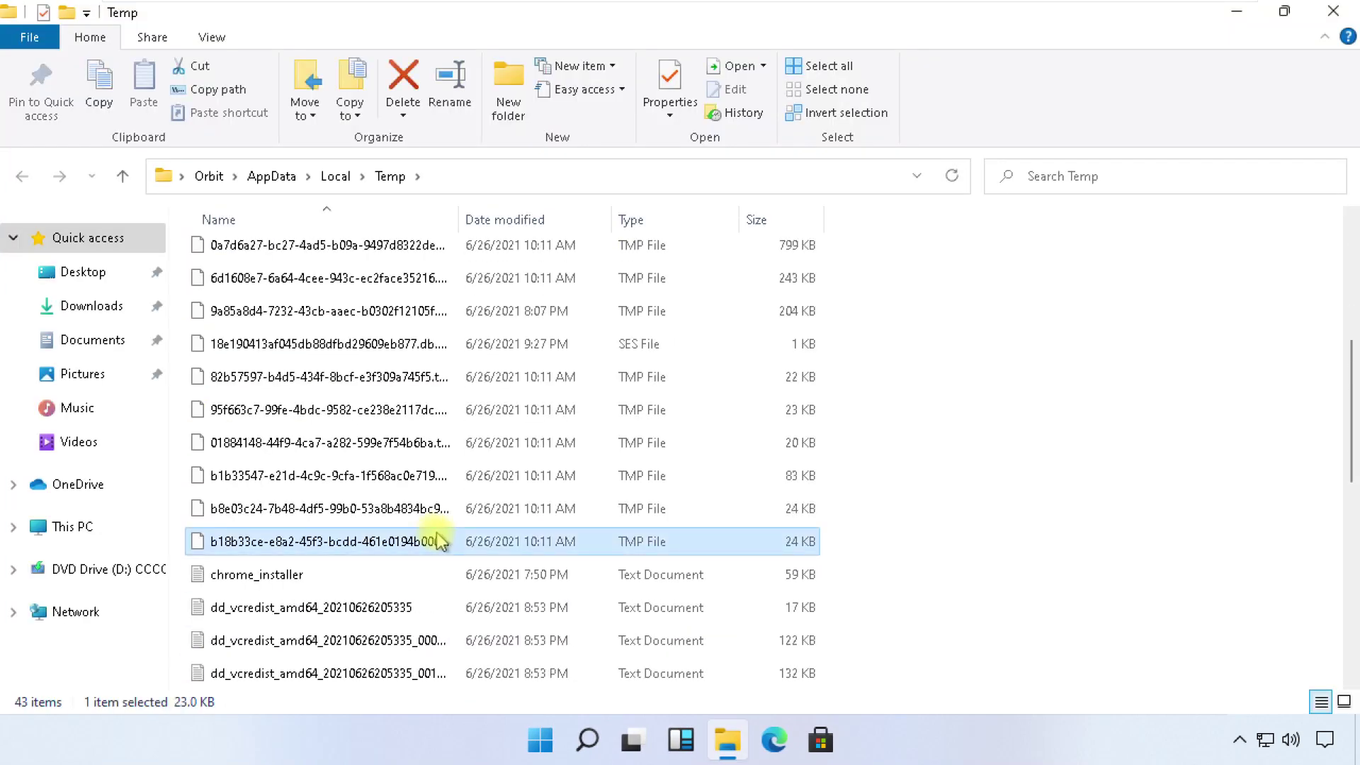
key("ctrl+a")
scroll(437, 537, "up", 1)
scroll(439, 531, "down", 3)
right_click(439, 525)
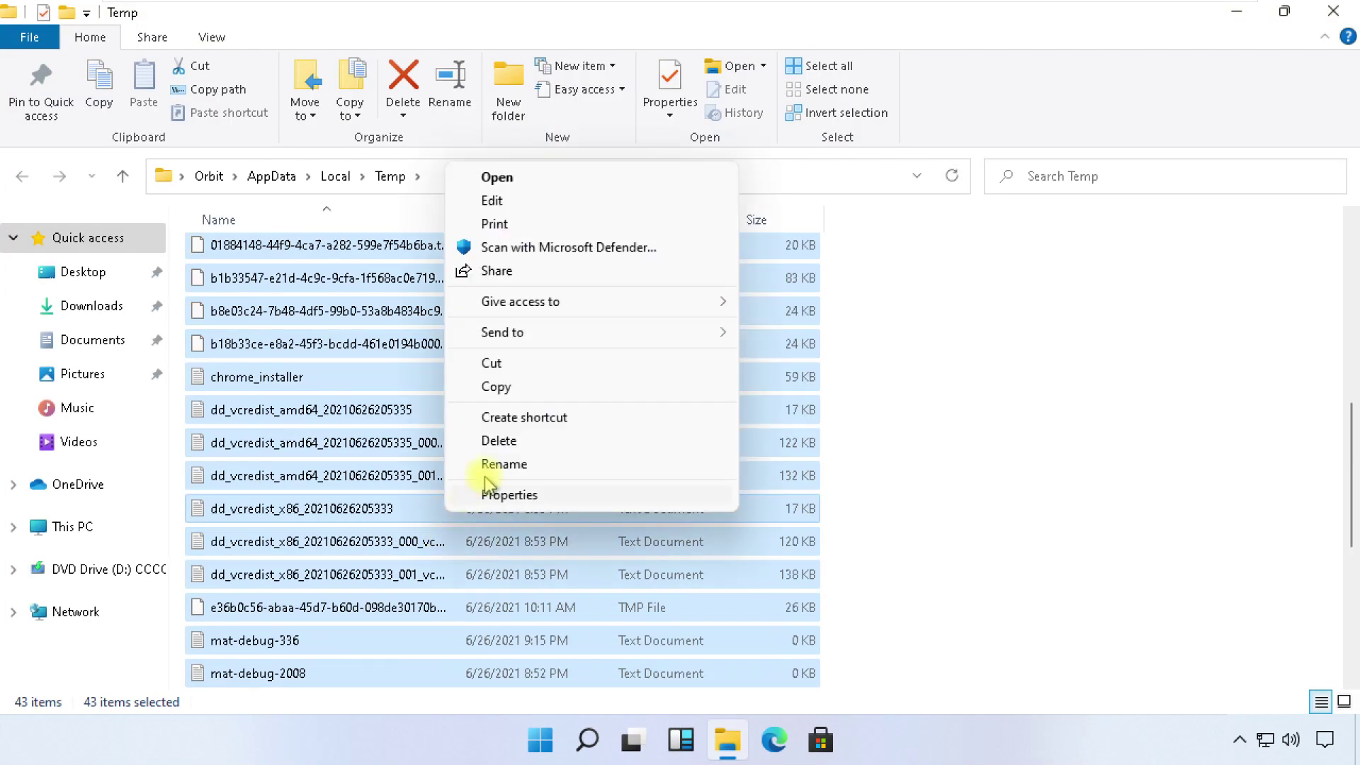
left_click(486, 440)
left_click(833, 315)
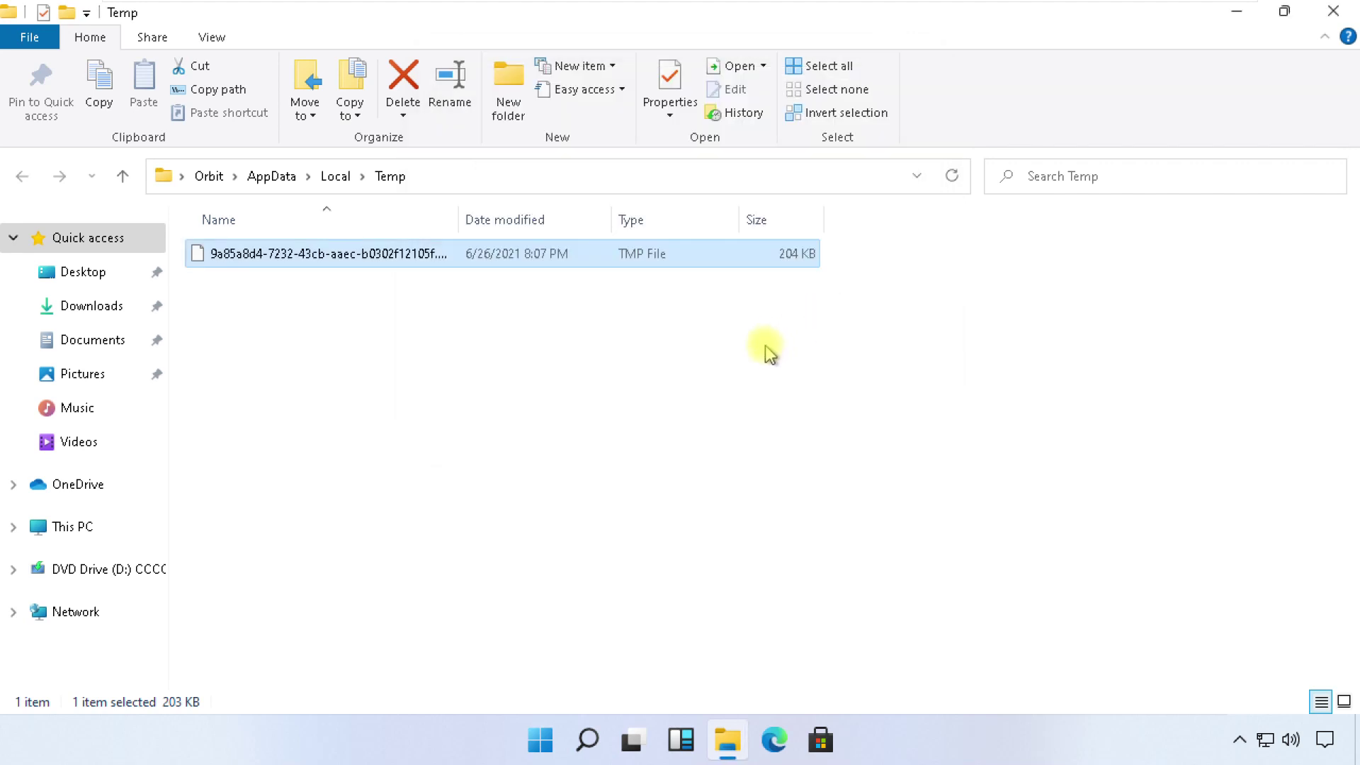
Open the C:\Windows Temp folder via Run 'temp', granting permission to enter it.
left_click(1334, 11)
left_click(588, 740)
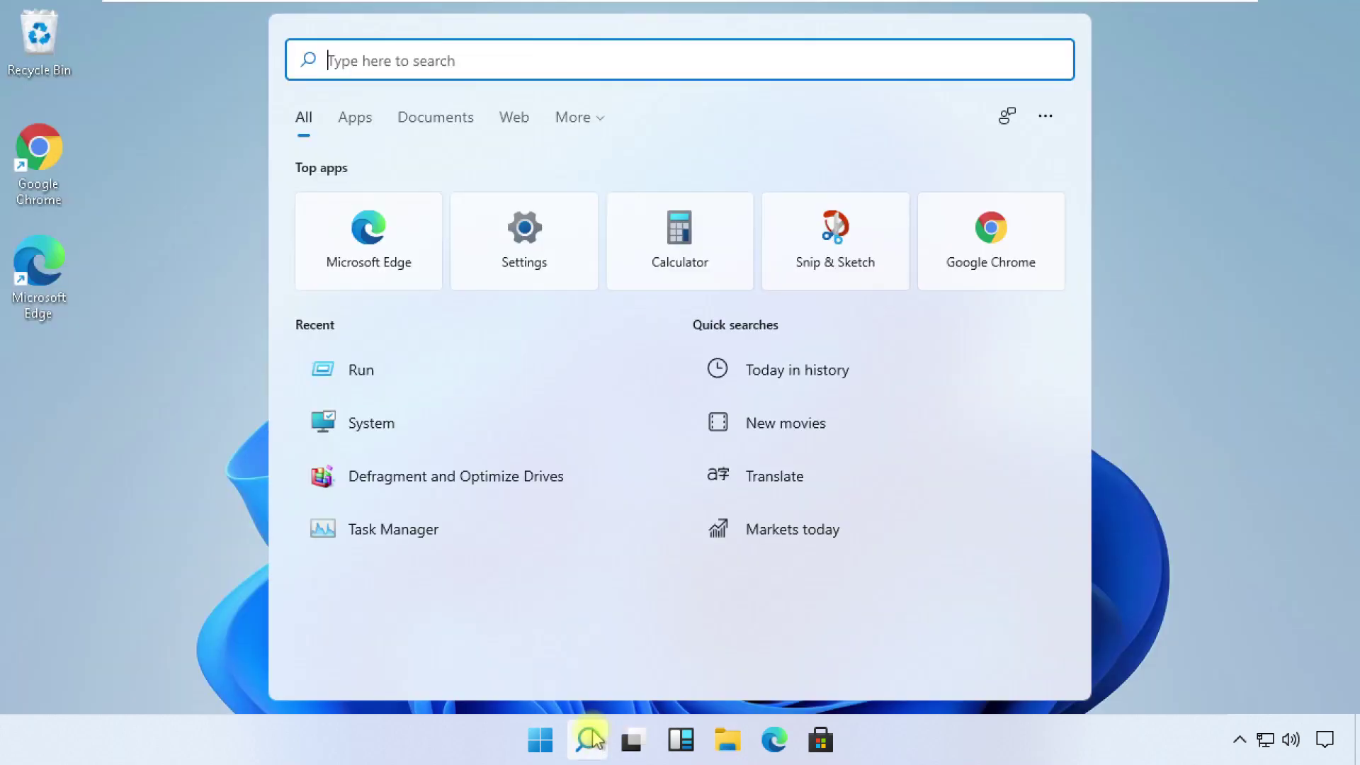
type("run")
left_click(461, 236)
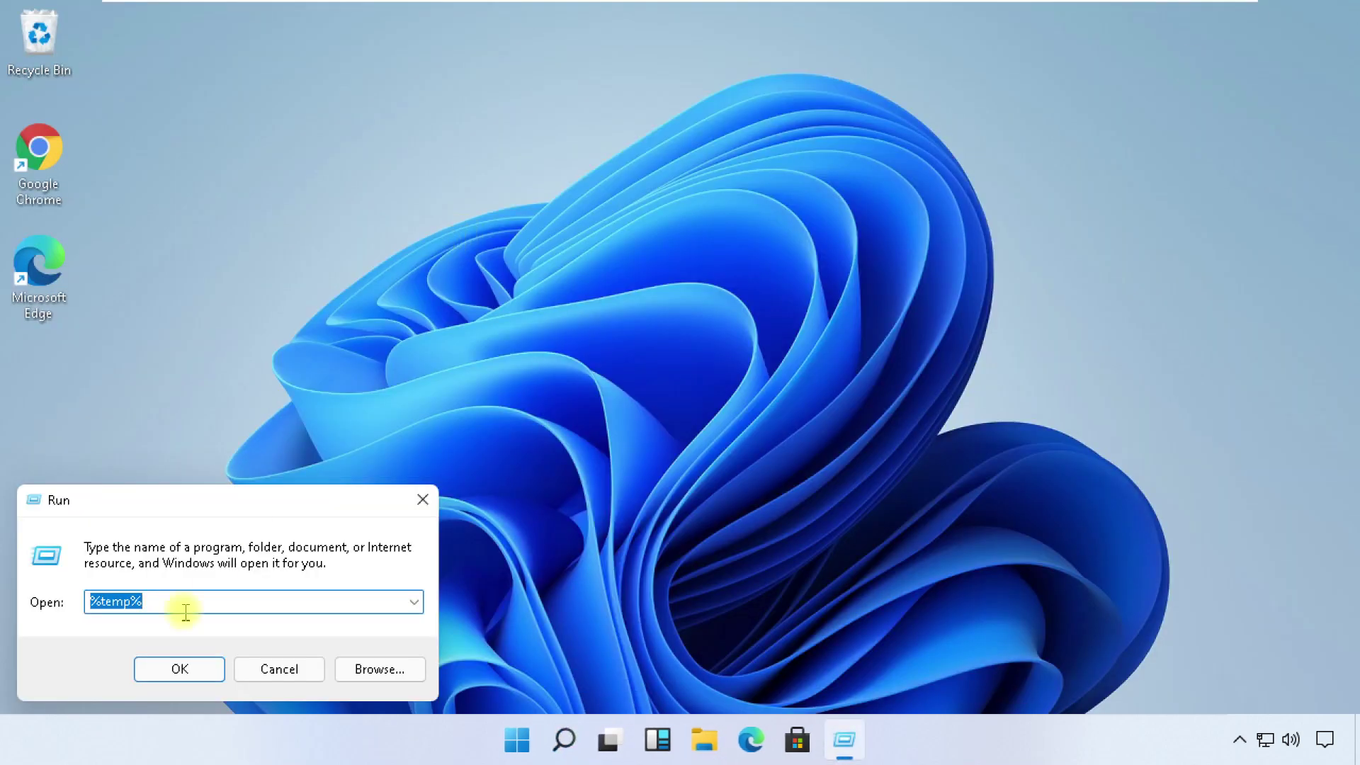
type("p")
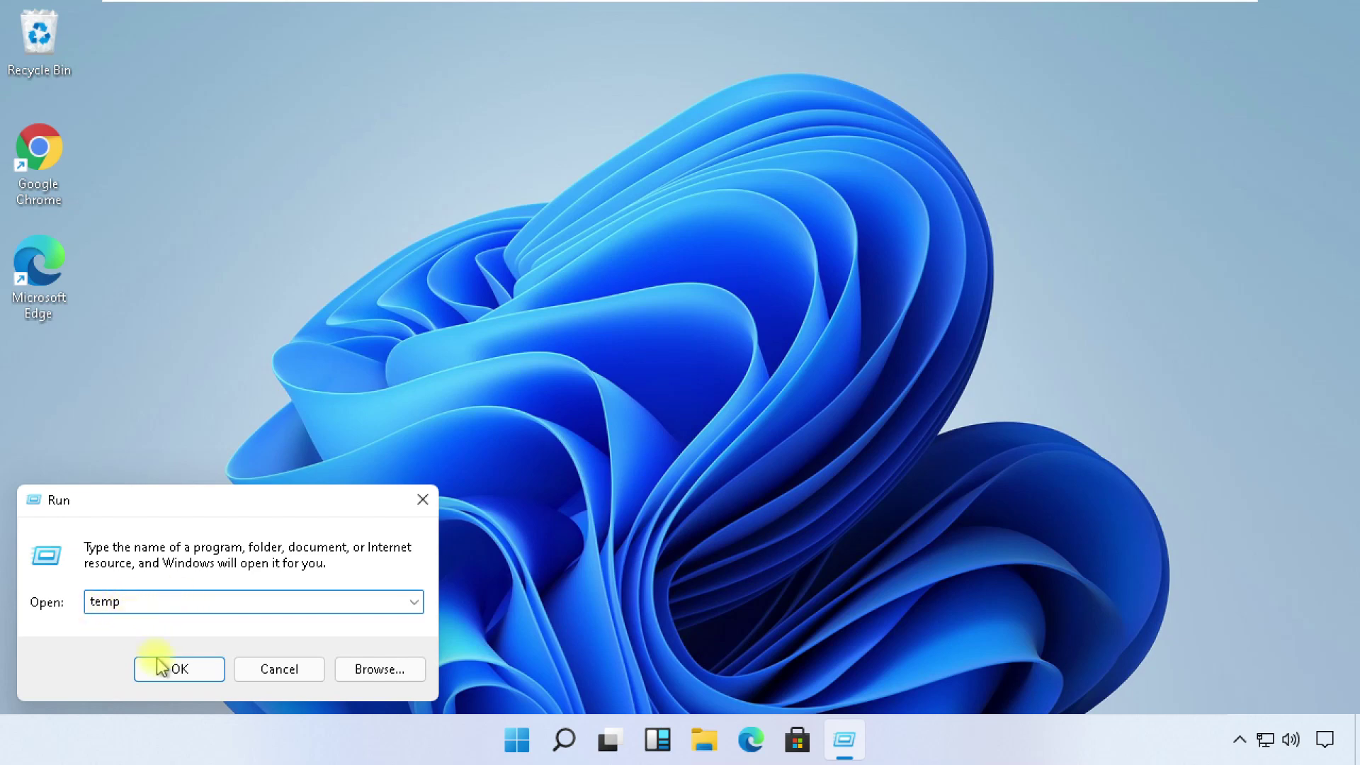
left_click(160, 667)
left_click(710, 395)
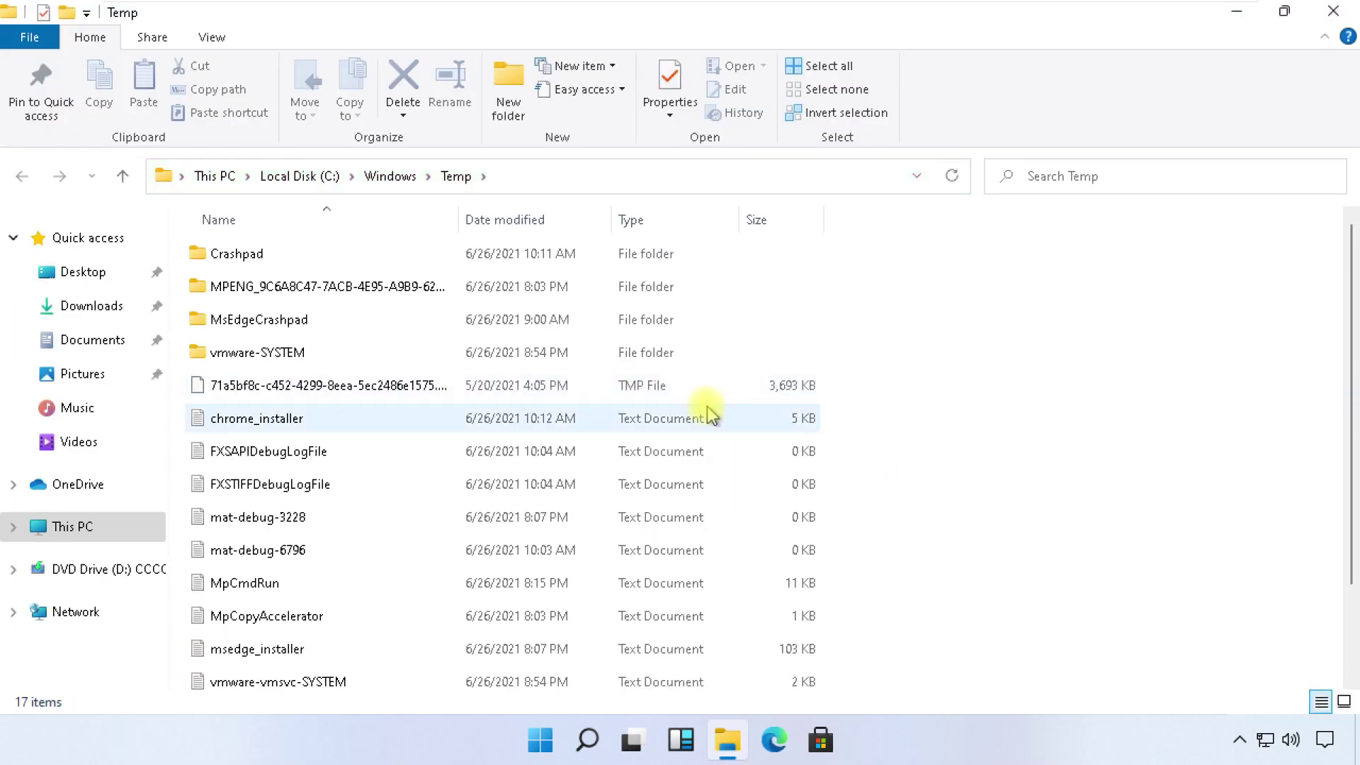
Select and delete everything in Windows Temp with admin permission, skipping the in-use VMware items.
left_click(707, 410)
key("ctrl+a")
scroll(707, 411, "down", 1)
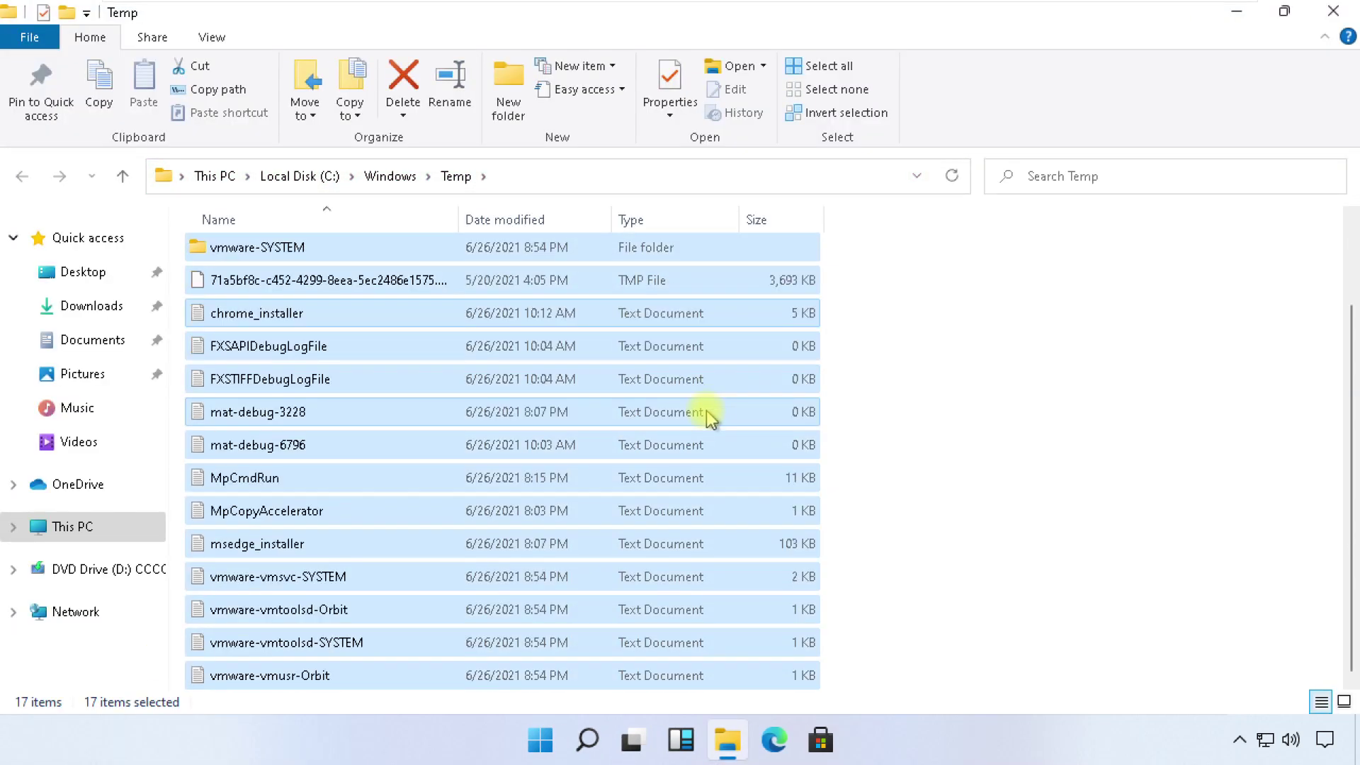
scroll(707, 411, "up", 1)
right_click(708, 410)
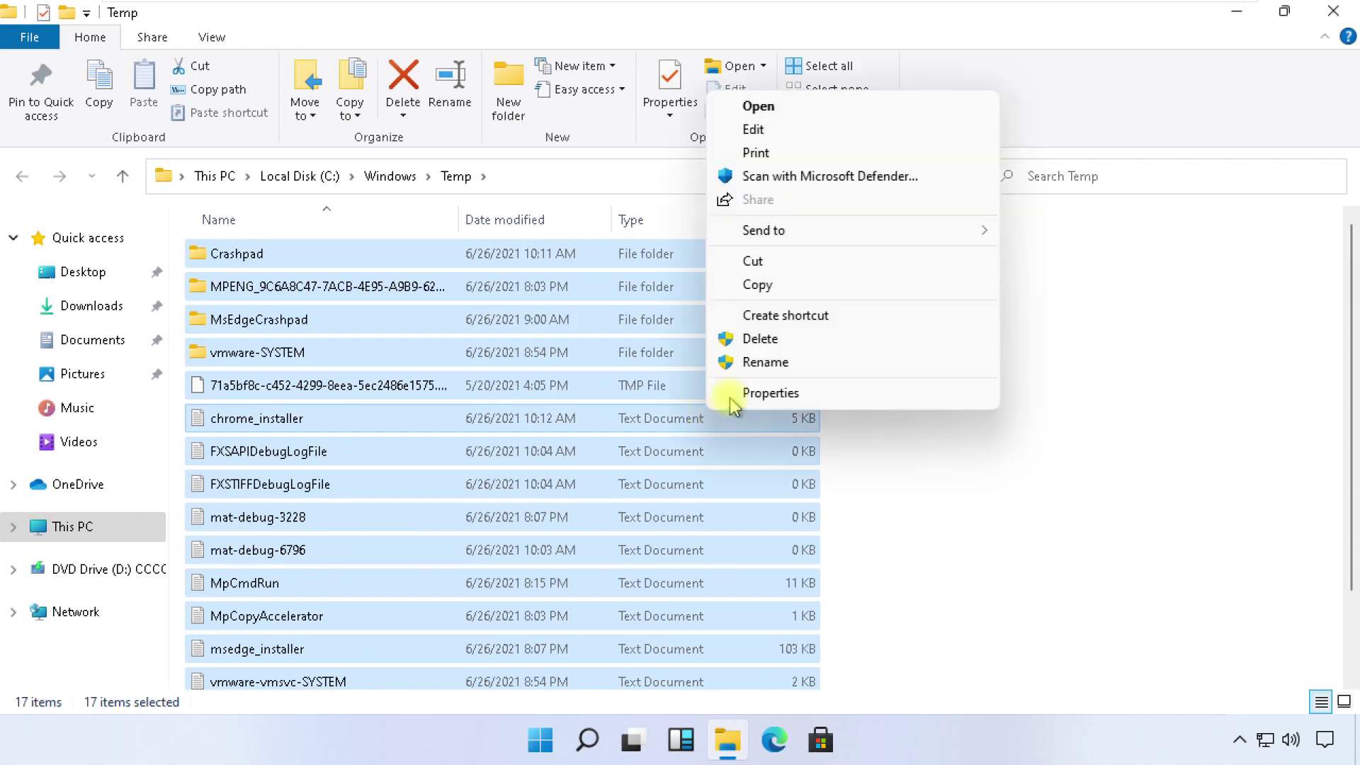
left_click(750, 338)
left_click(644, 267)
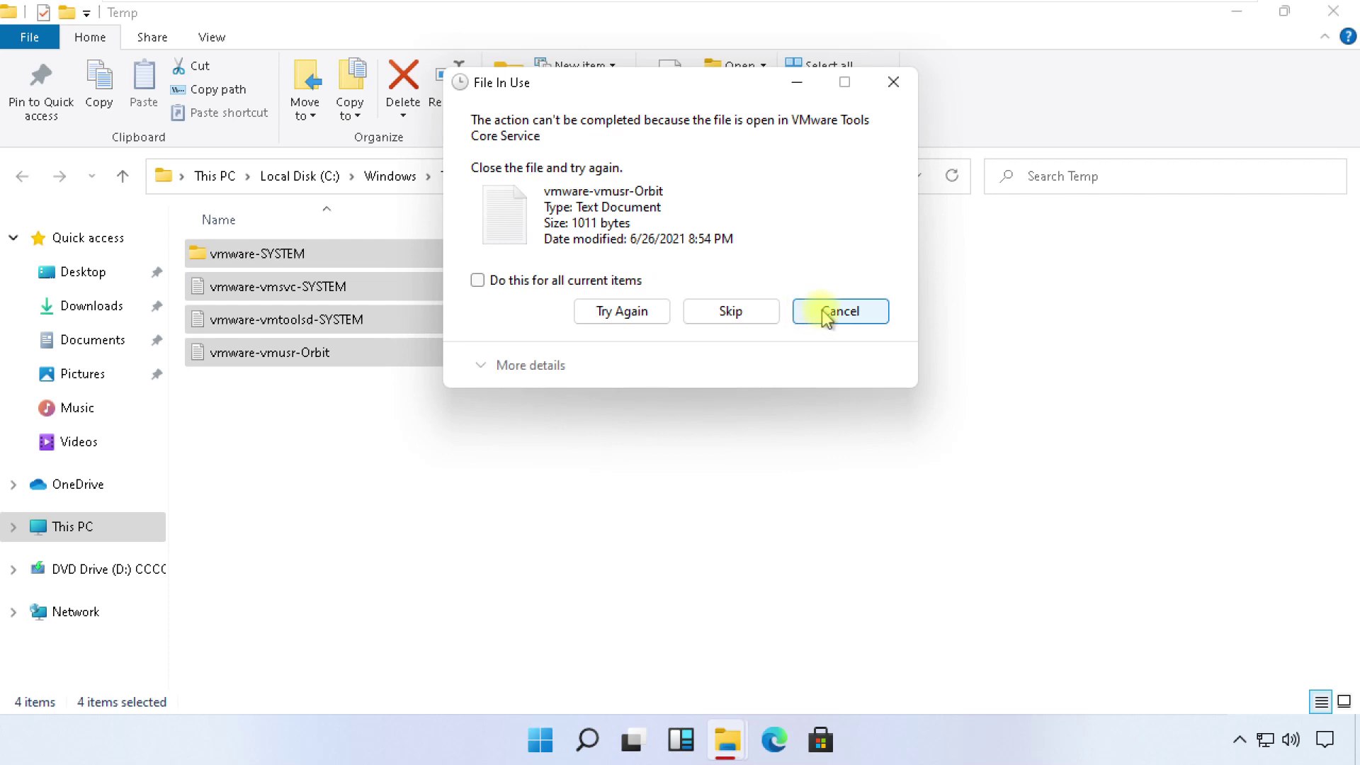
left_click(821, 310)
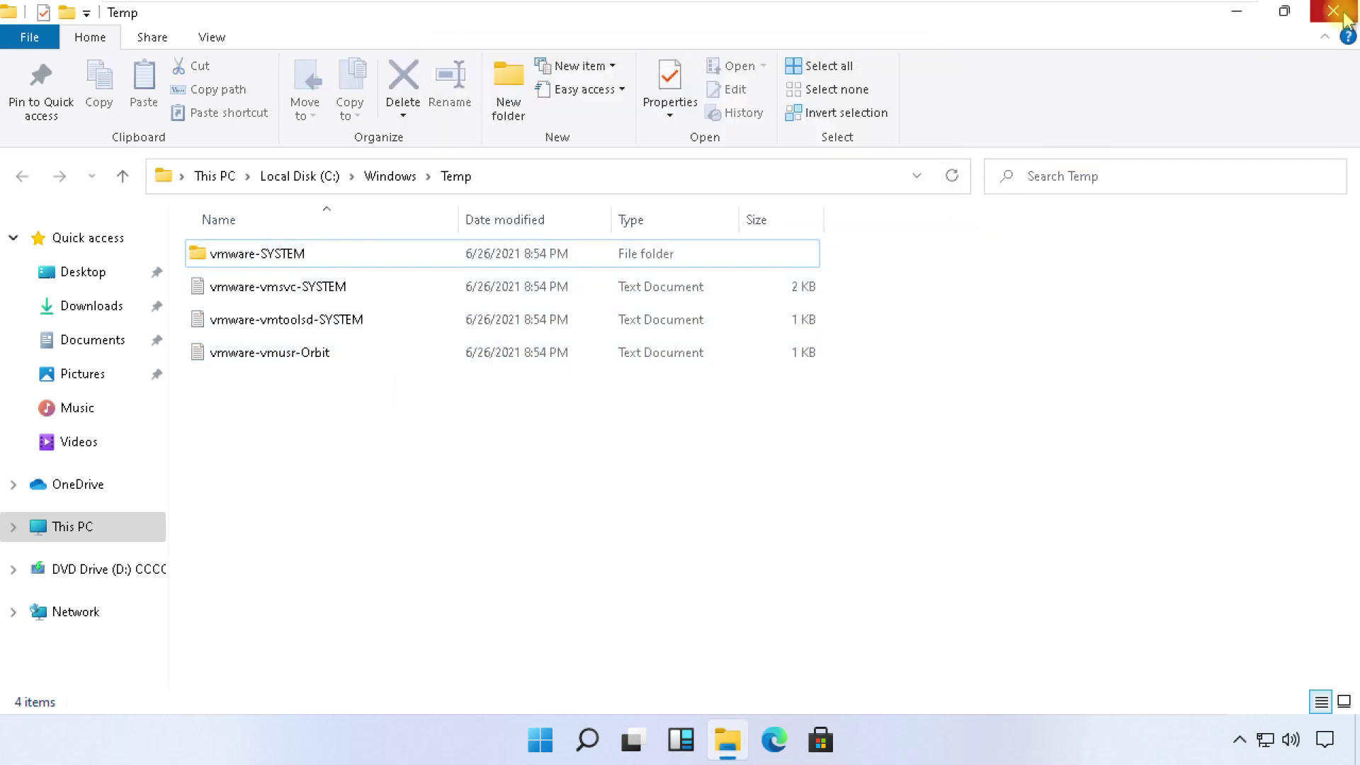